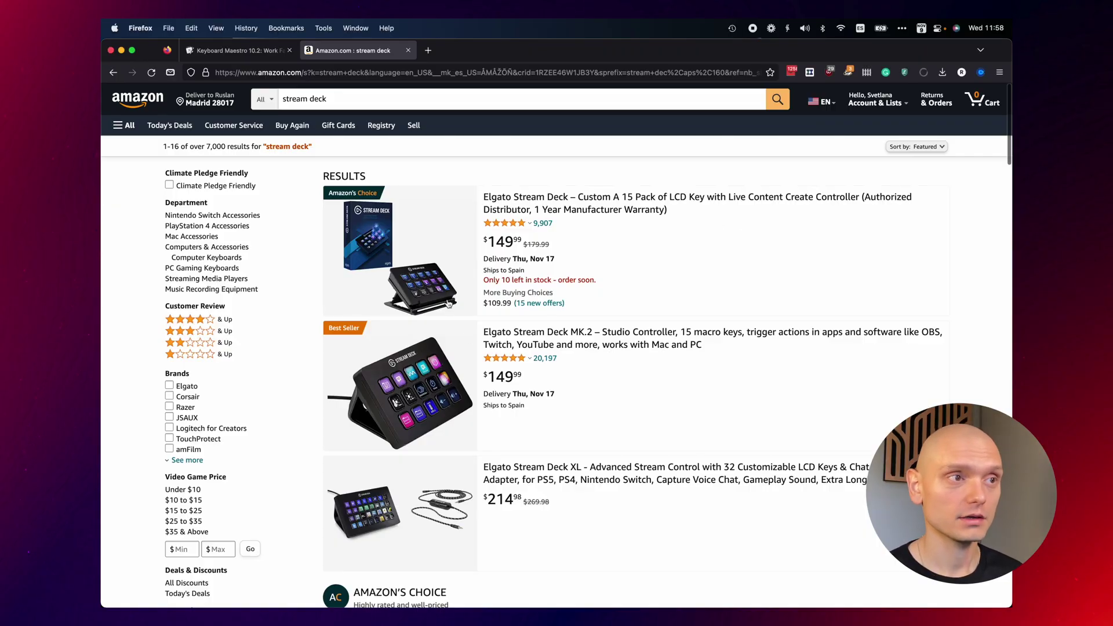
- Scroll through the Amazon 'stream deck' results past the Stream Deck XL listing
scroll(448, 304, "down", 3)
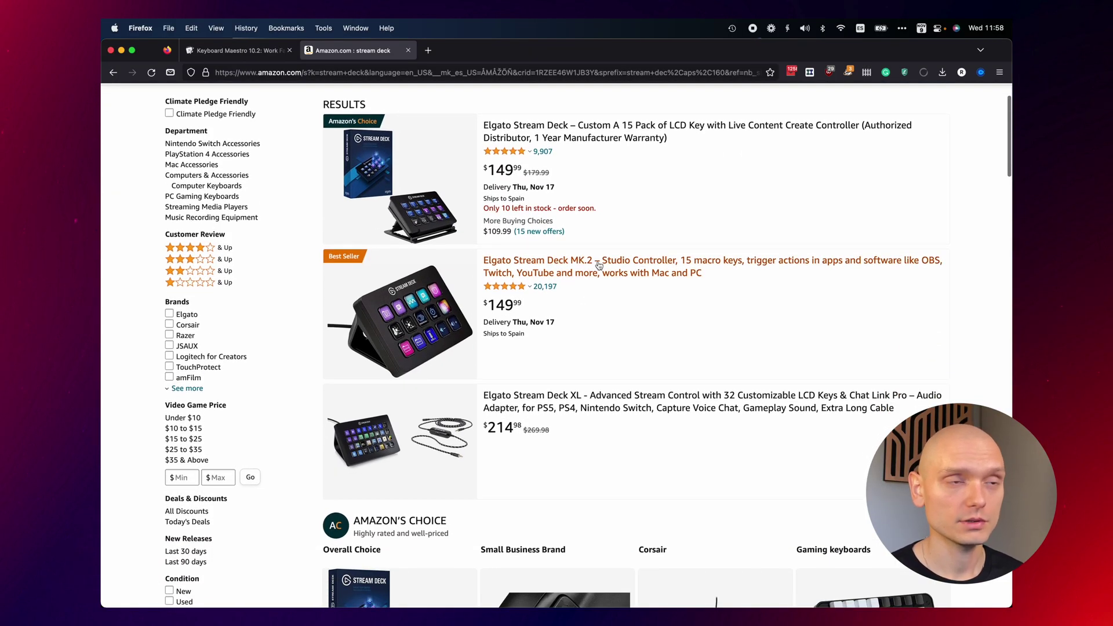
scroll(650, 301, "down", 15)
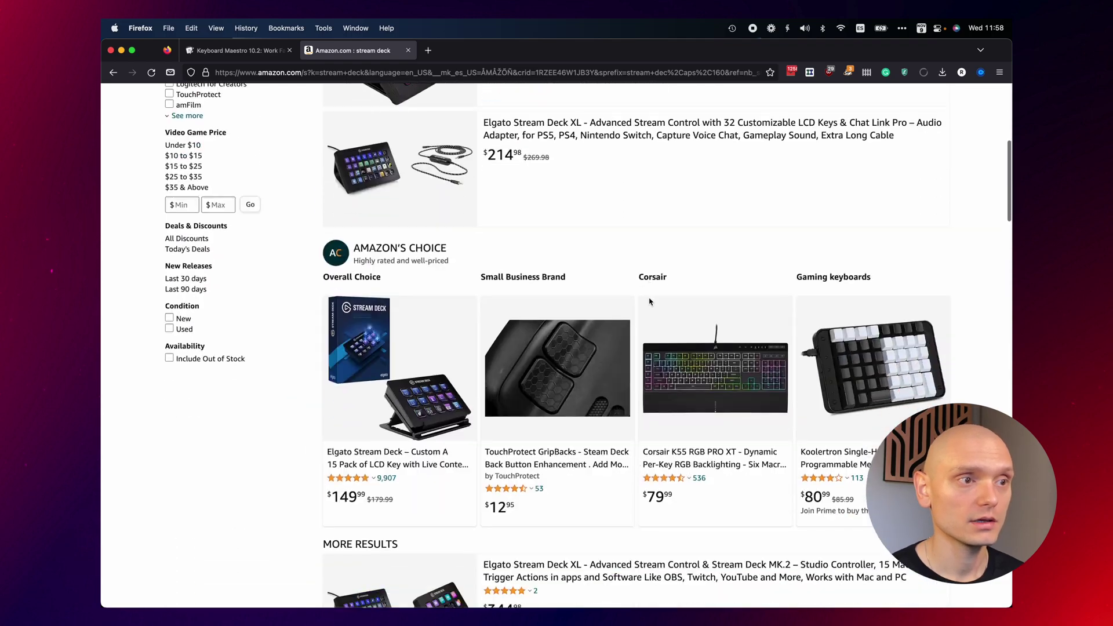
scroll(650, 302, "down", 10)
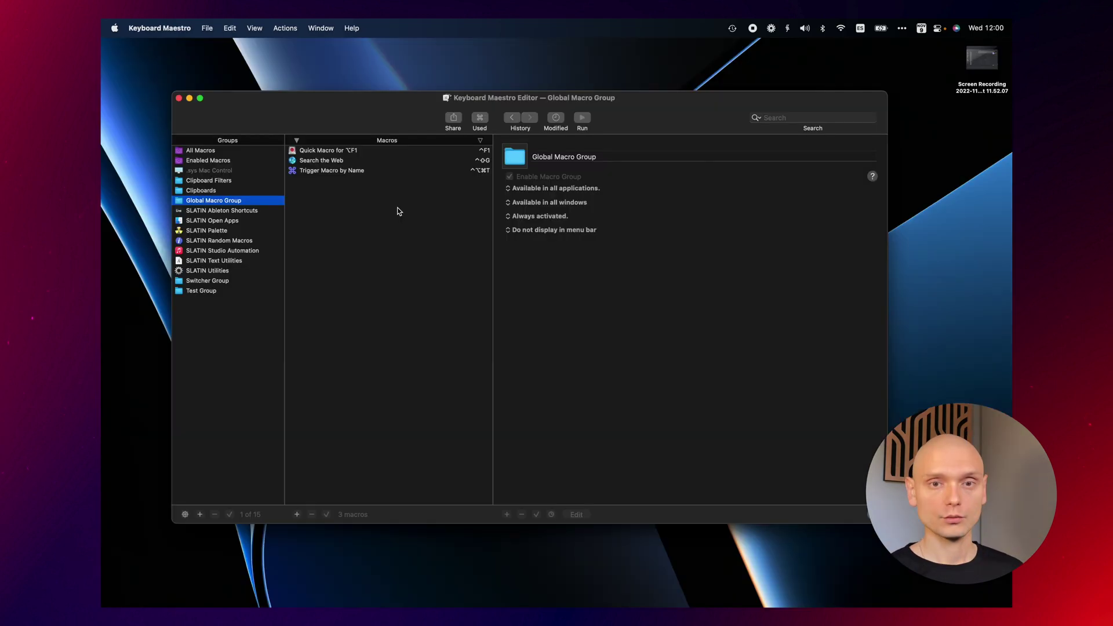
- Select the SLATIN Ableton Shortcuts group and show its Open Pro-Q macro
left_click(226, 212)
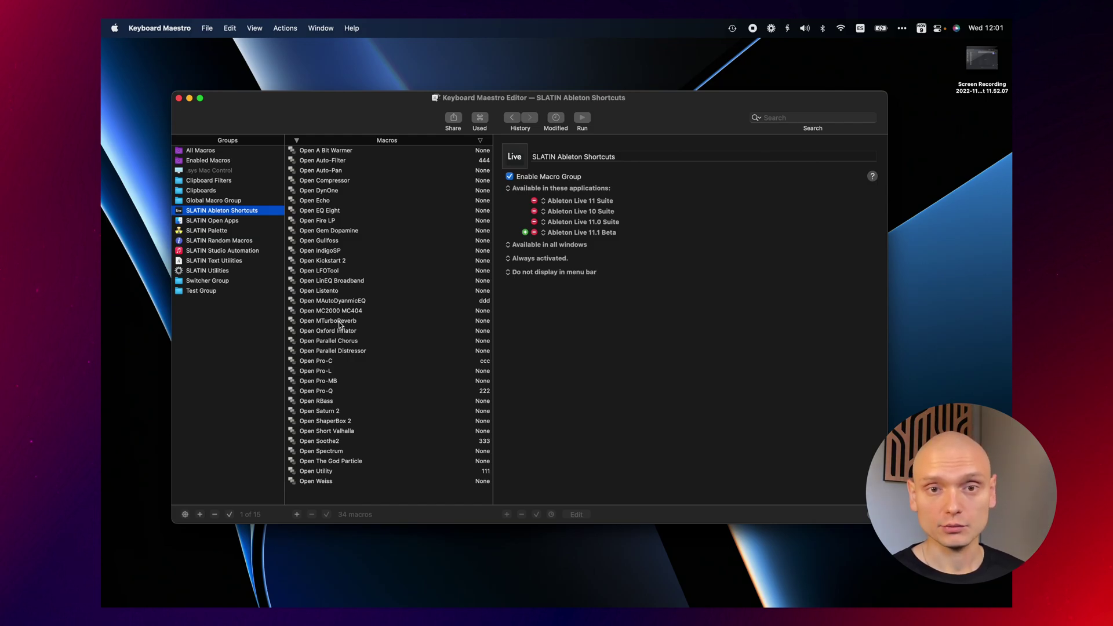
left_click(334, 393)
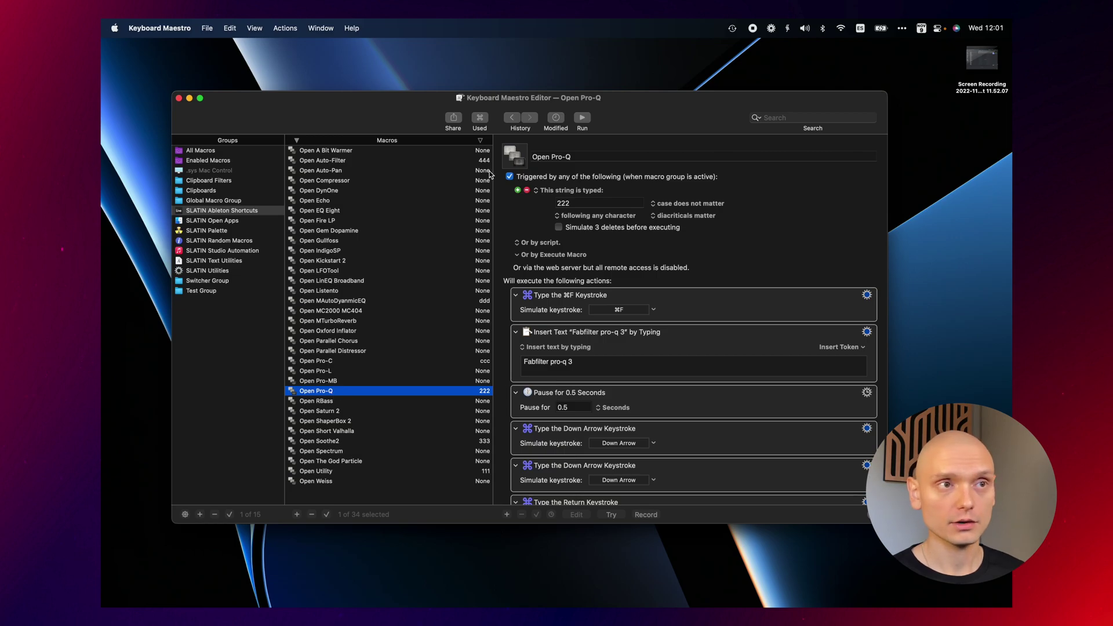
- Scroll through the Open Pro-Q macro's 222 trigger and keystroke actions
scroll(713, 256, "down", 1)
scroll(732, 241, "up", 1)
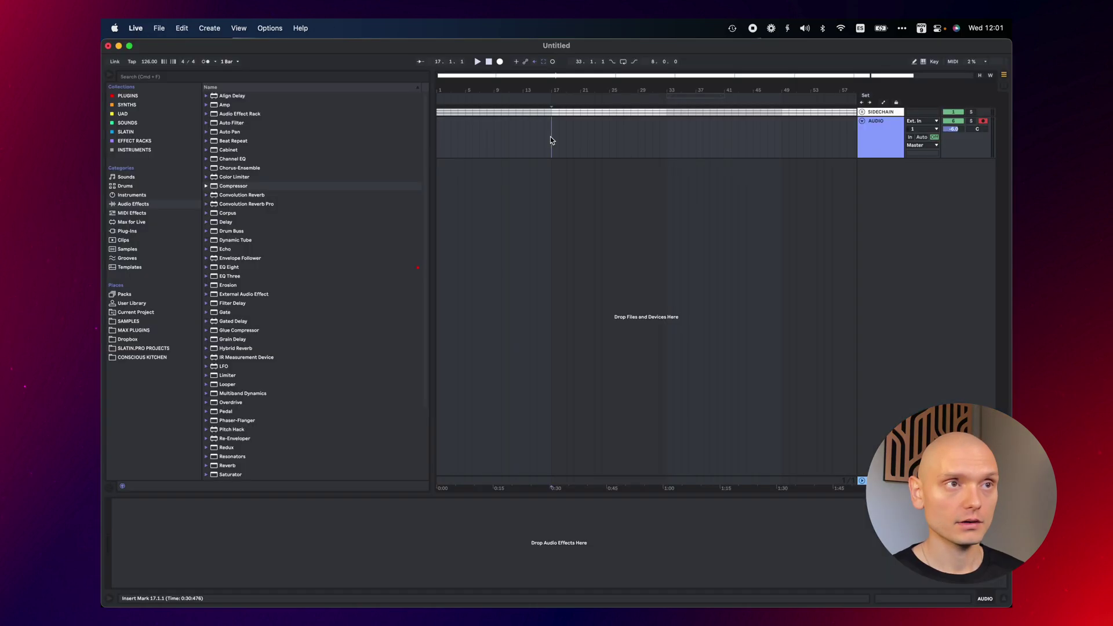
- Type 222 in Live to load FabFilter Pro-Q 3, centre its window, then return to Keyboard Maestro
type("222")
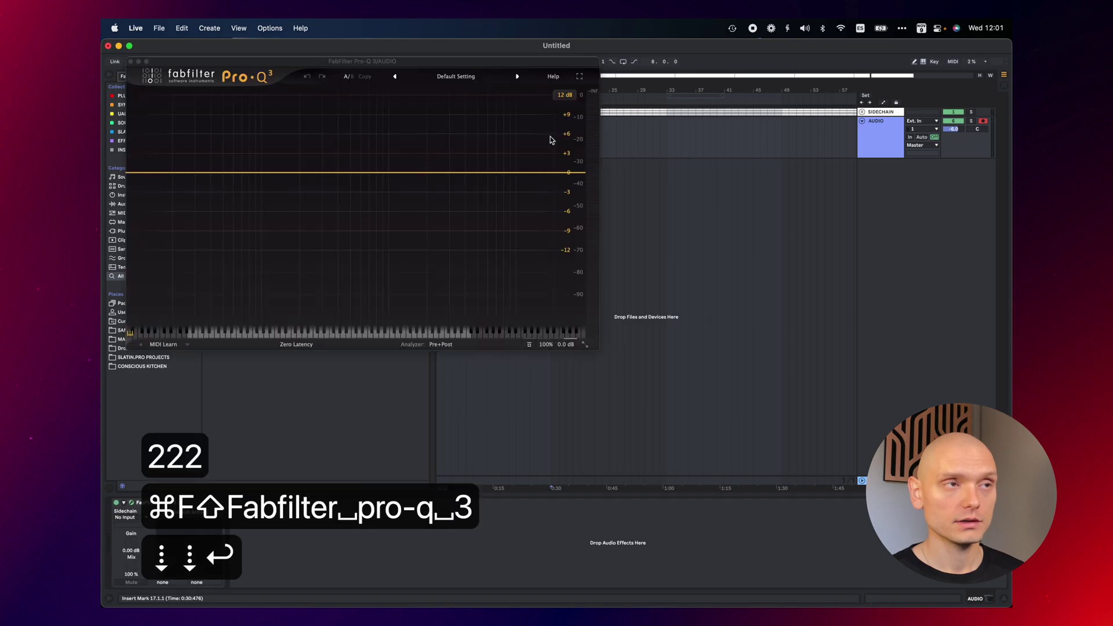
left_click_drag(376, 65, 573, 146)
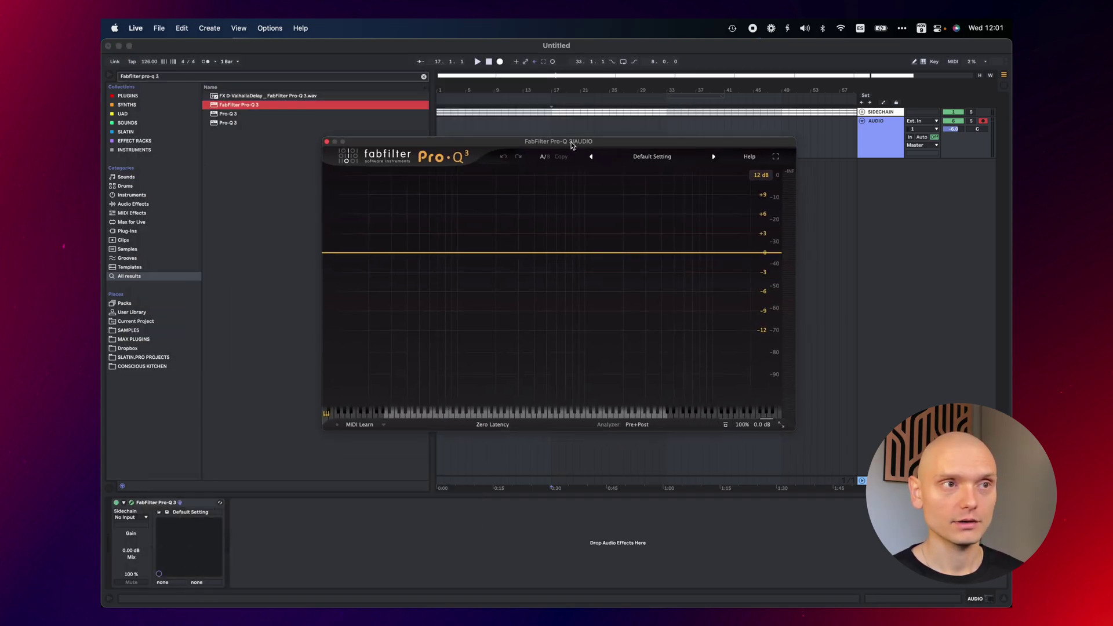
mouse_move(765, 603)
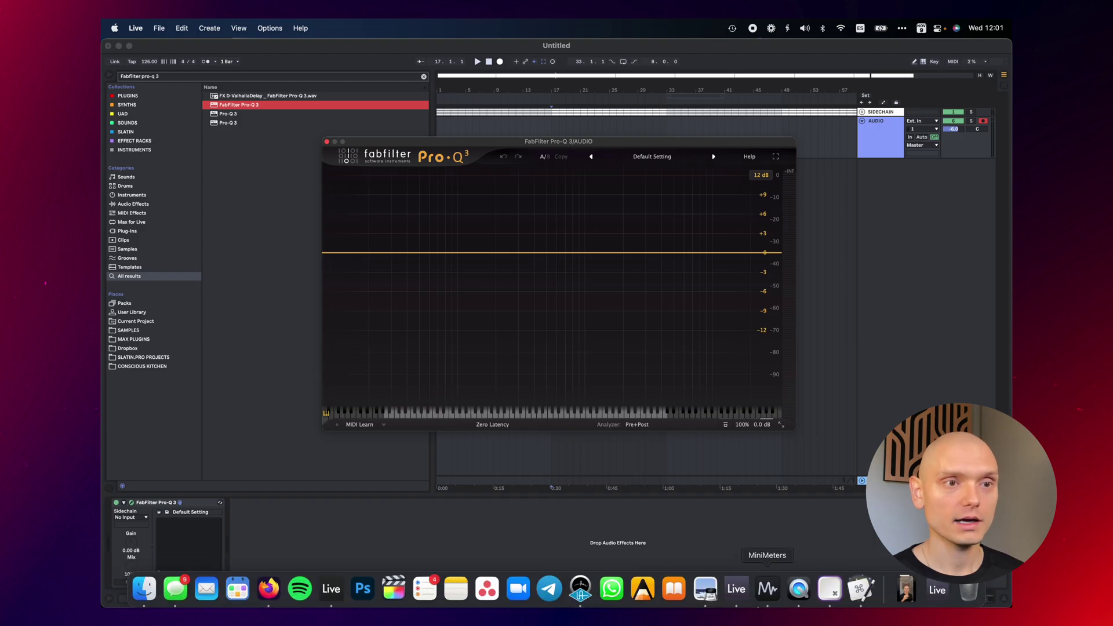
left_click(861, 588)
scroll(578, 283, "down", 2)
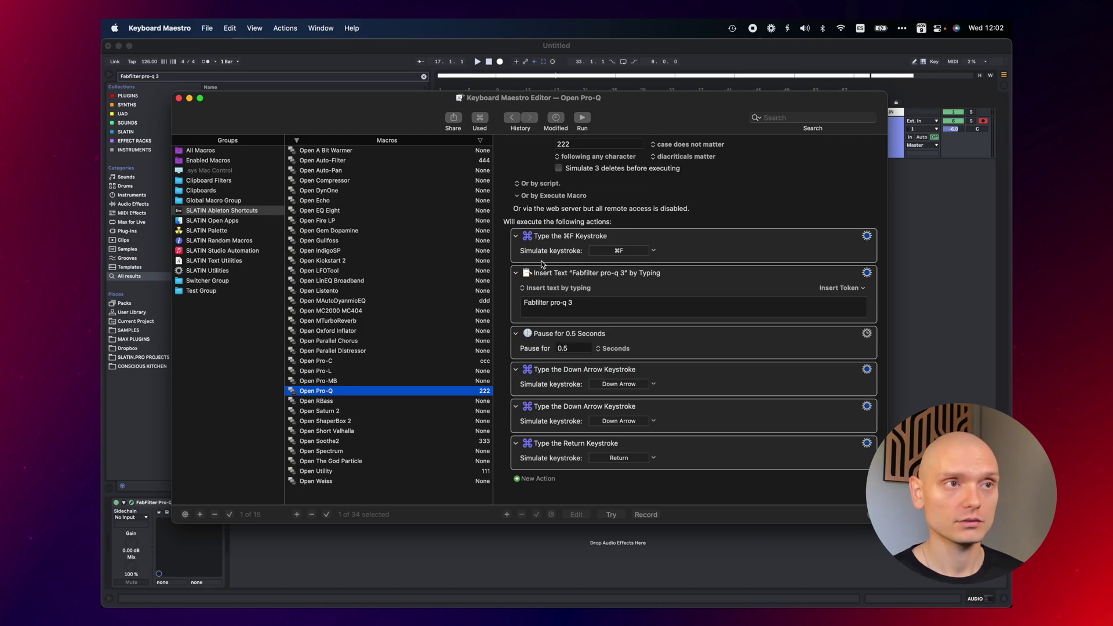
- Following the macro's first steps, close the Pro-Q 3 window and focus Live's browser search
left_click(559, 259)
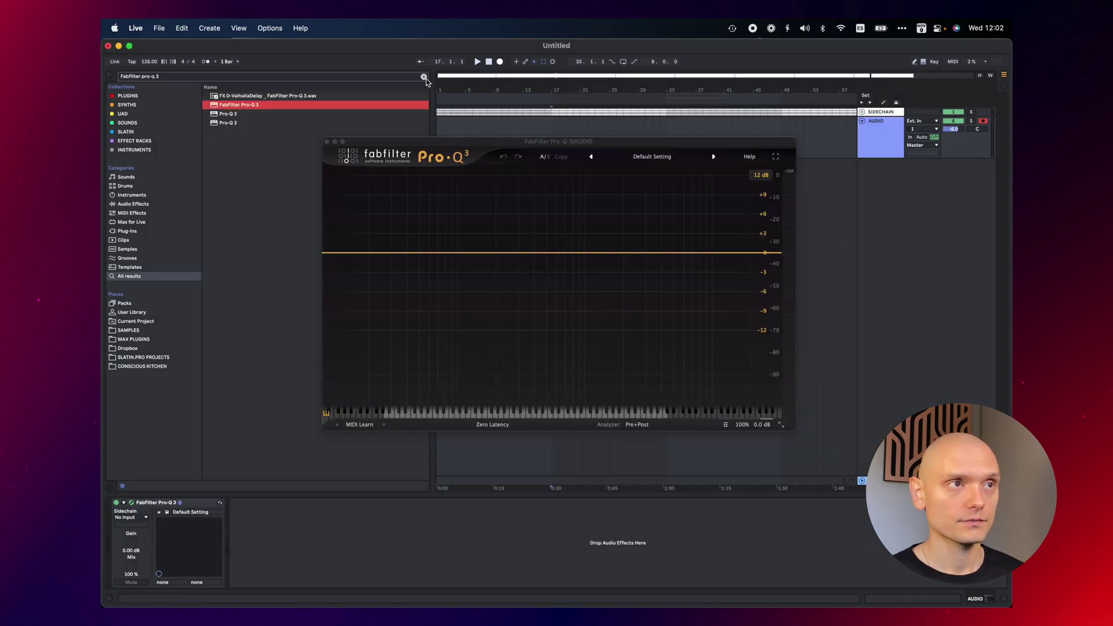
key("alt+super+w")
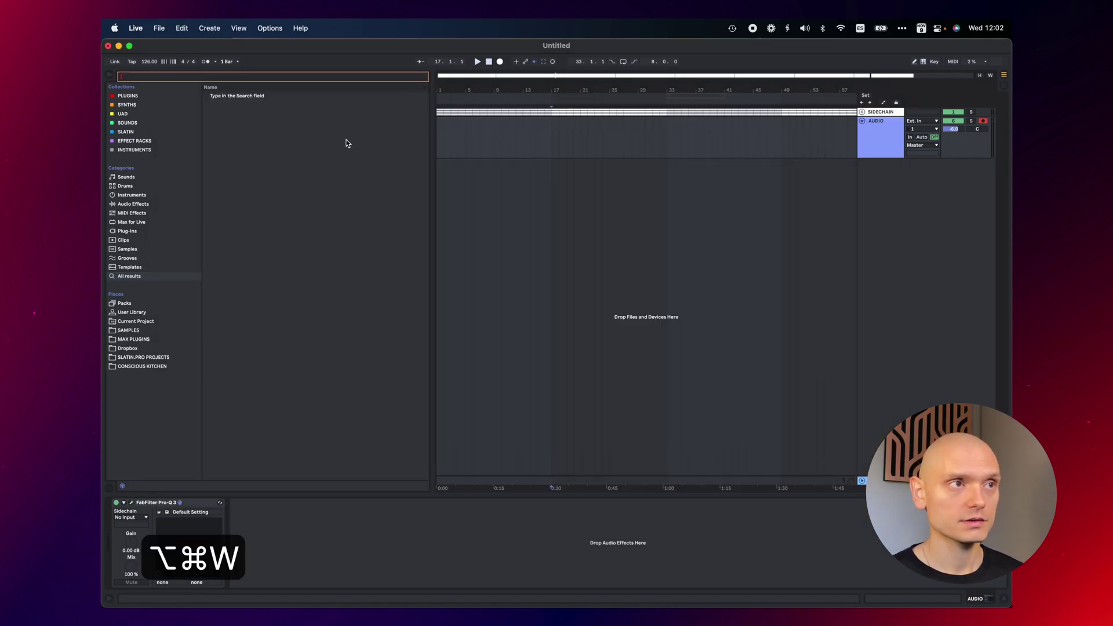
key("super+f")
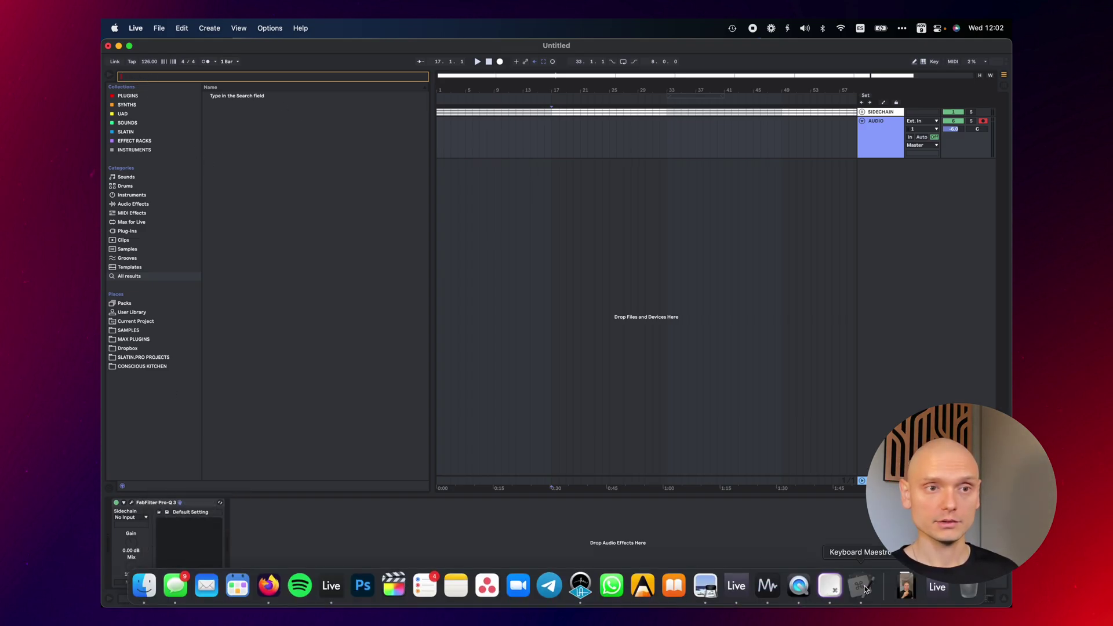
left_click(835, 589)
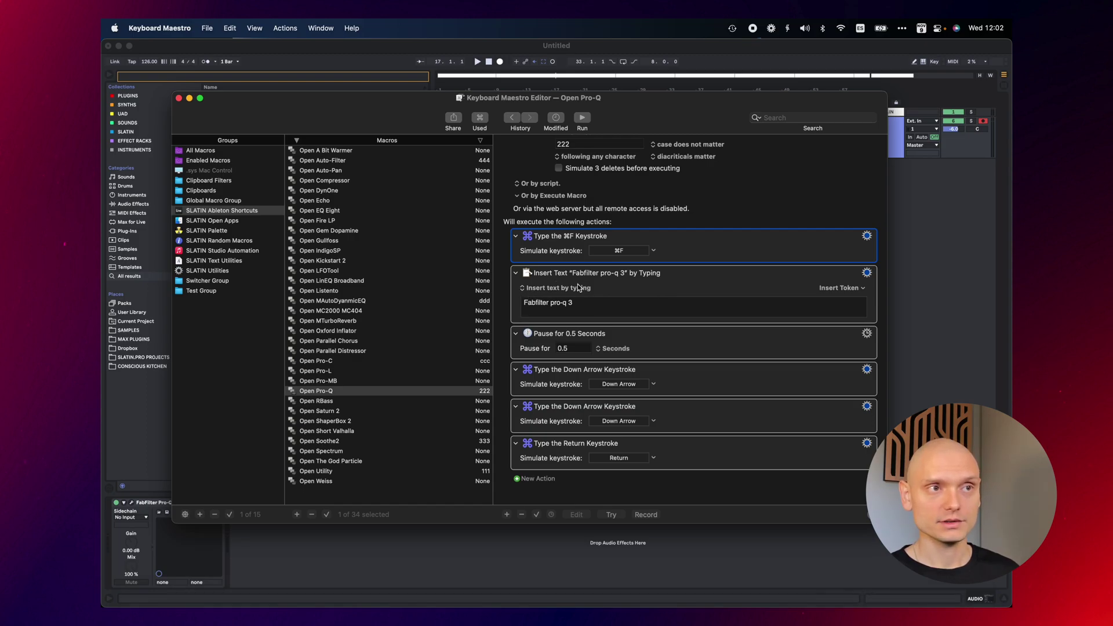
- Copy 'Fabfilter pro-q 3' from the macro and paste it into Live's browser search
left_click_drag(525, 302, 583, 304)
key("cmd+c")
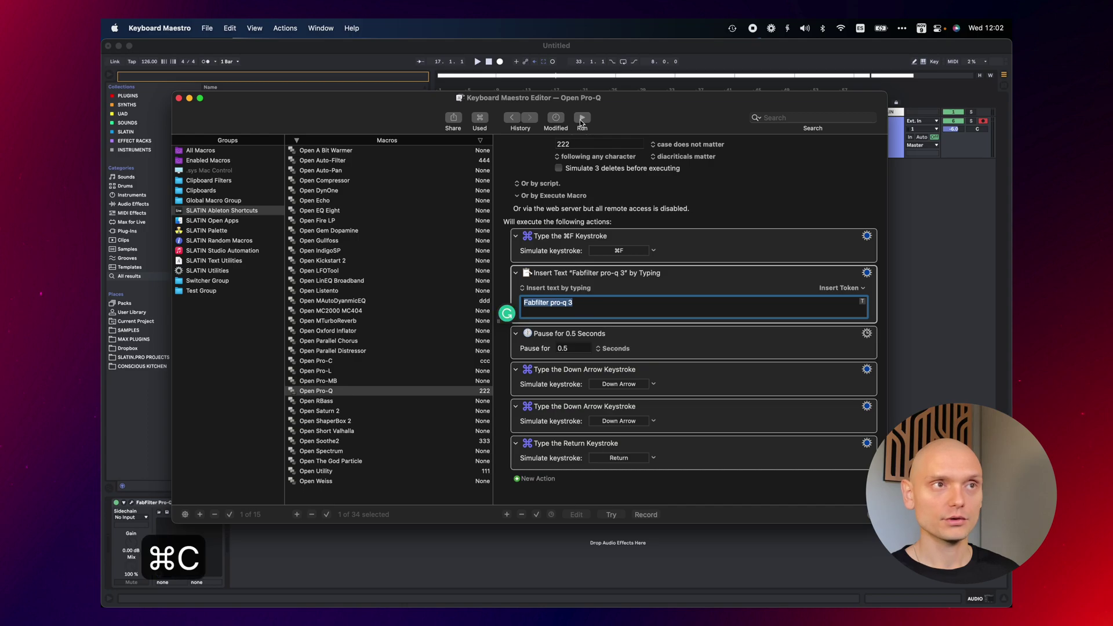
left_click(580, 54)
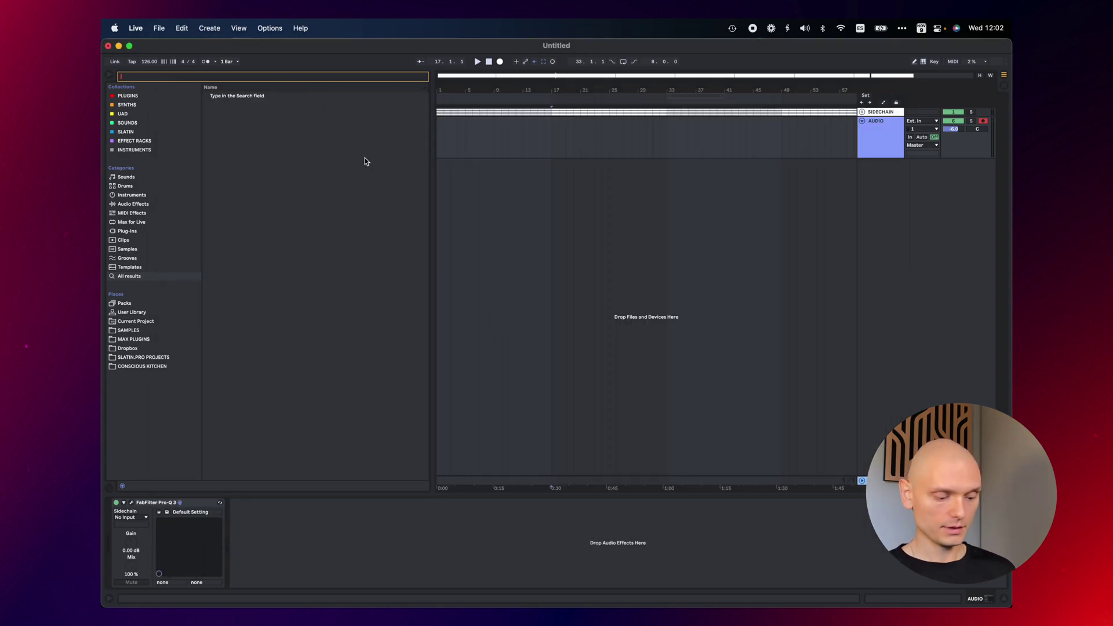
key("super+f")
key("super+v")
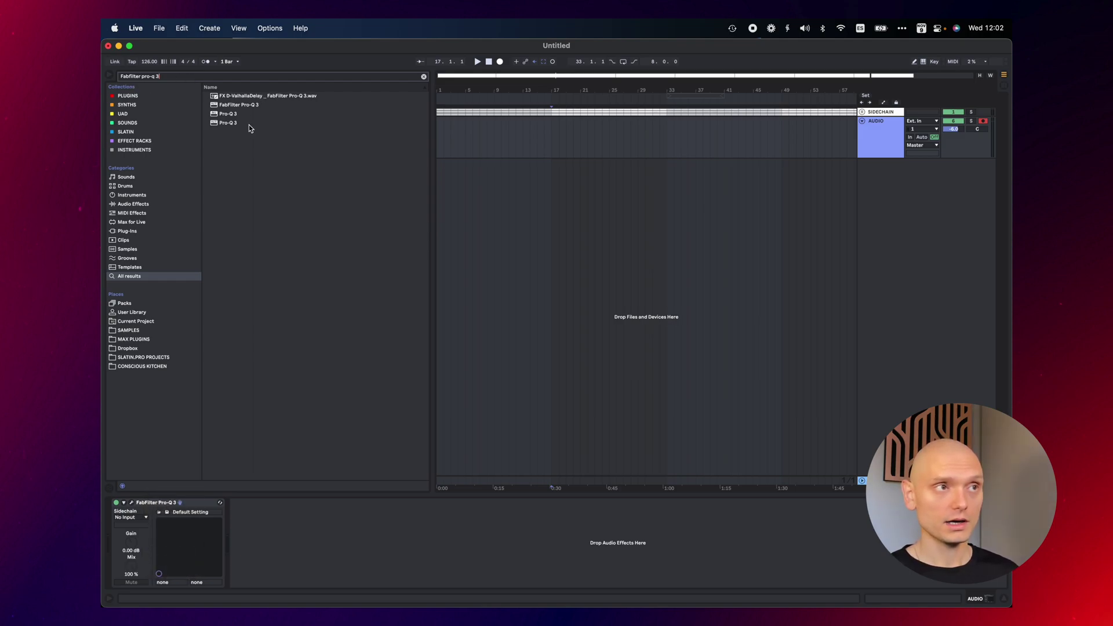
left_click(858, 597)
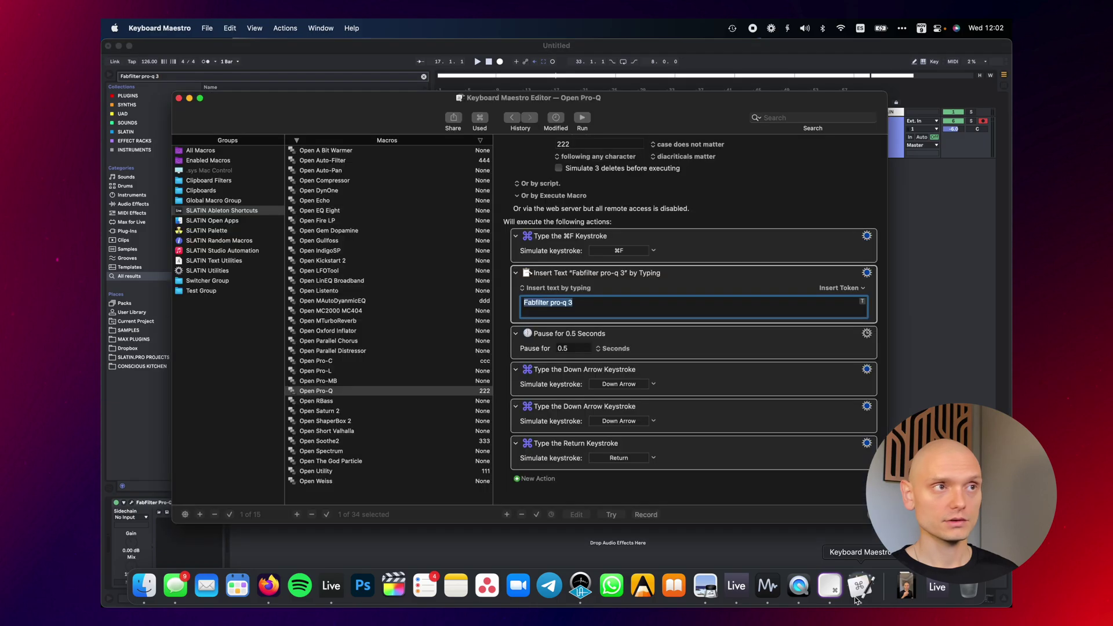
- Arrow down to the FabFilter Pro-Q 3 result and load it onto the audio track
left_click(589, 331)
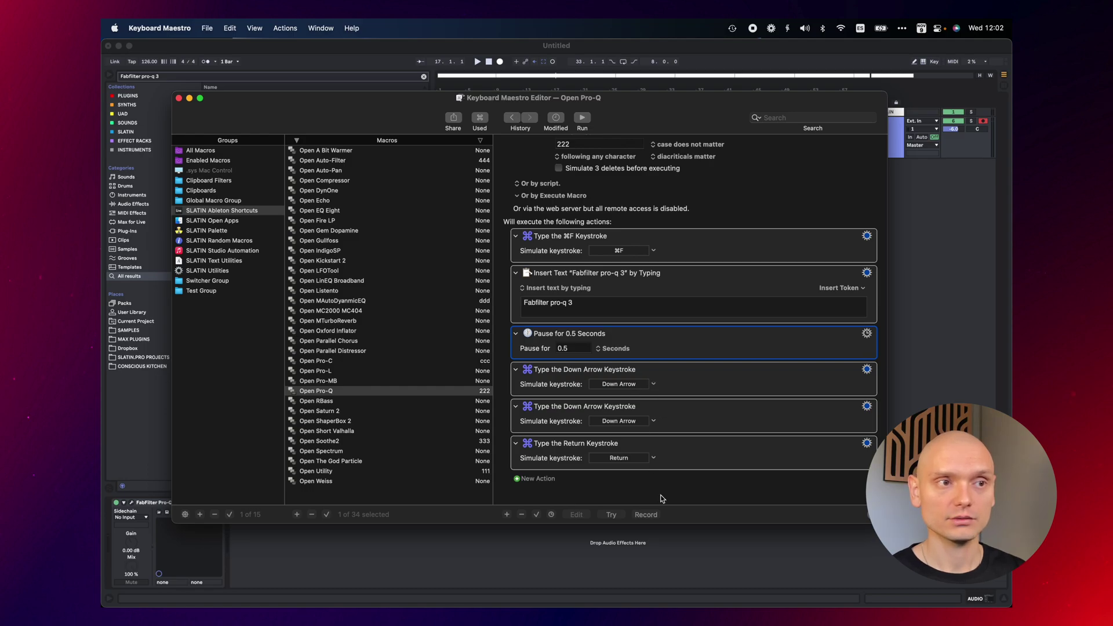
left_click(316, 95)
key("Down")
key("Up")
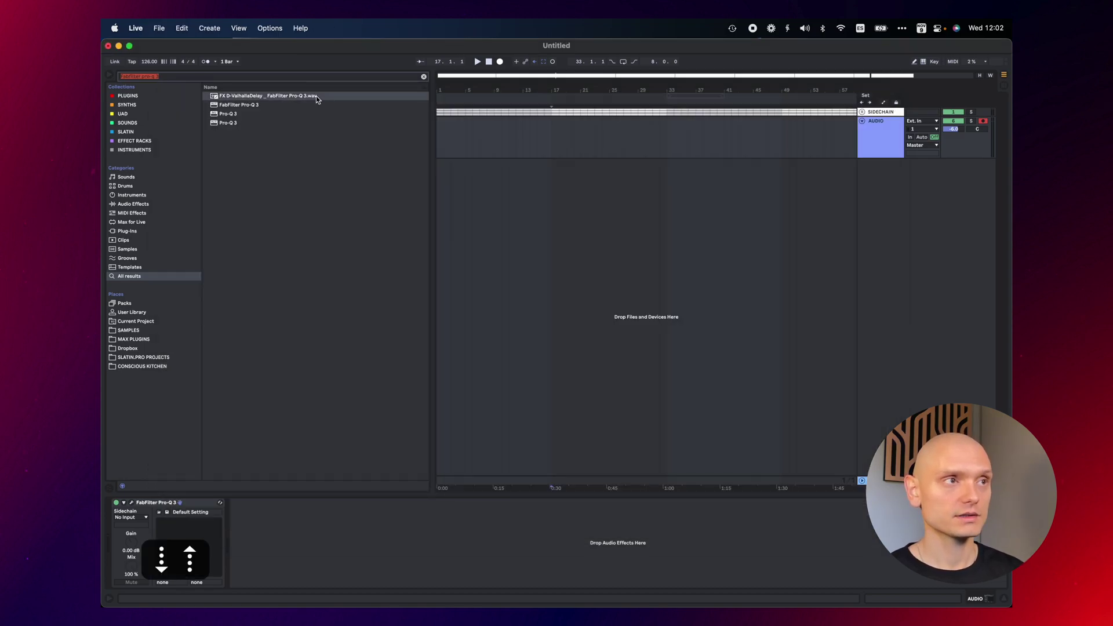
key("Down")
key("Down")
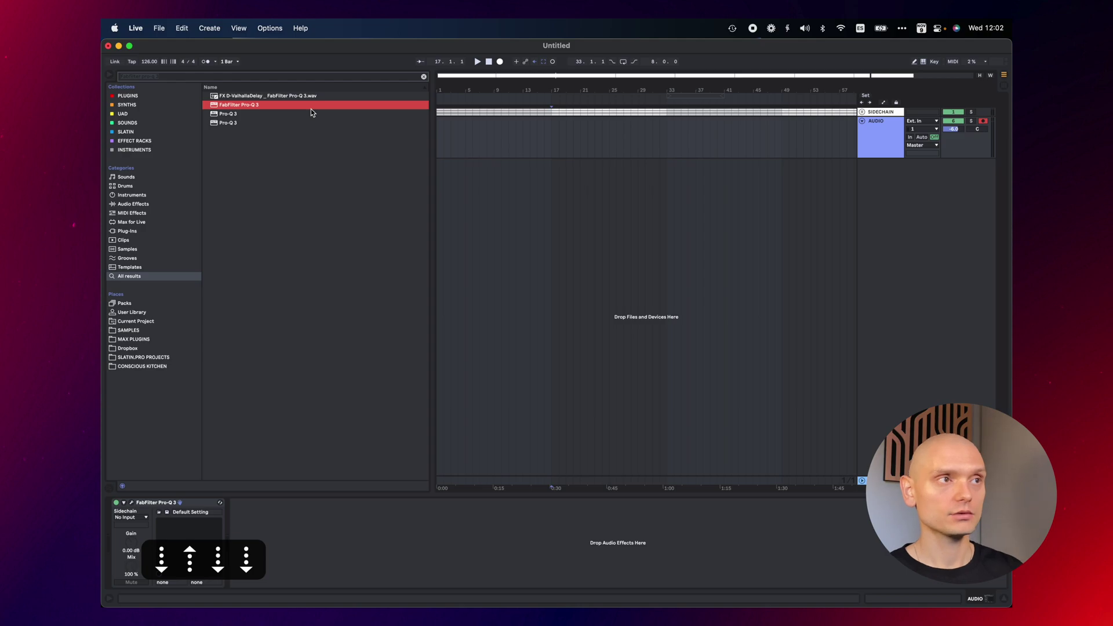
key("Return")
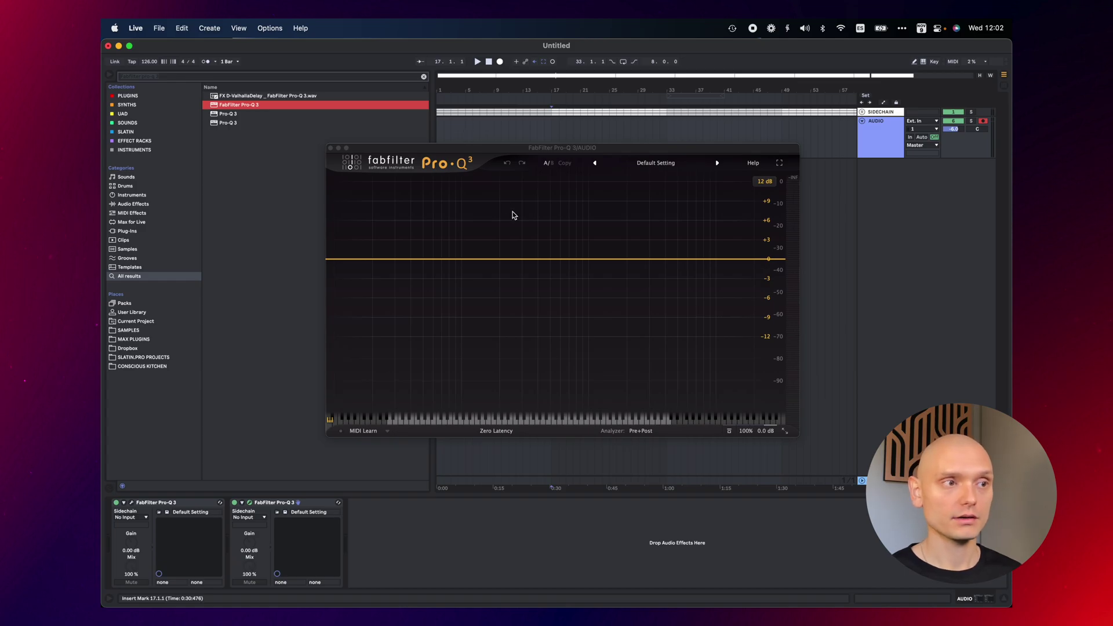
left_click(643, 584)
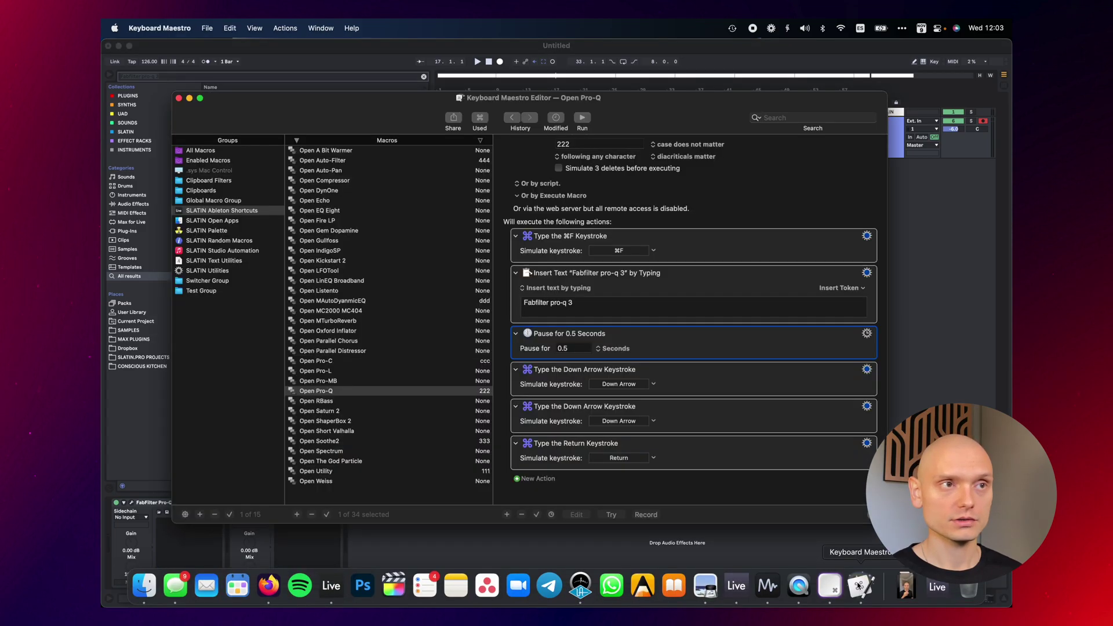
- Close the Pro-Q 3 plugin window with Option-Cmd-W and reopen the Keyboard Maestro editor
key("super+w")
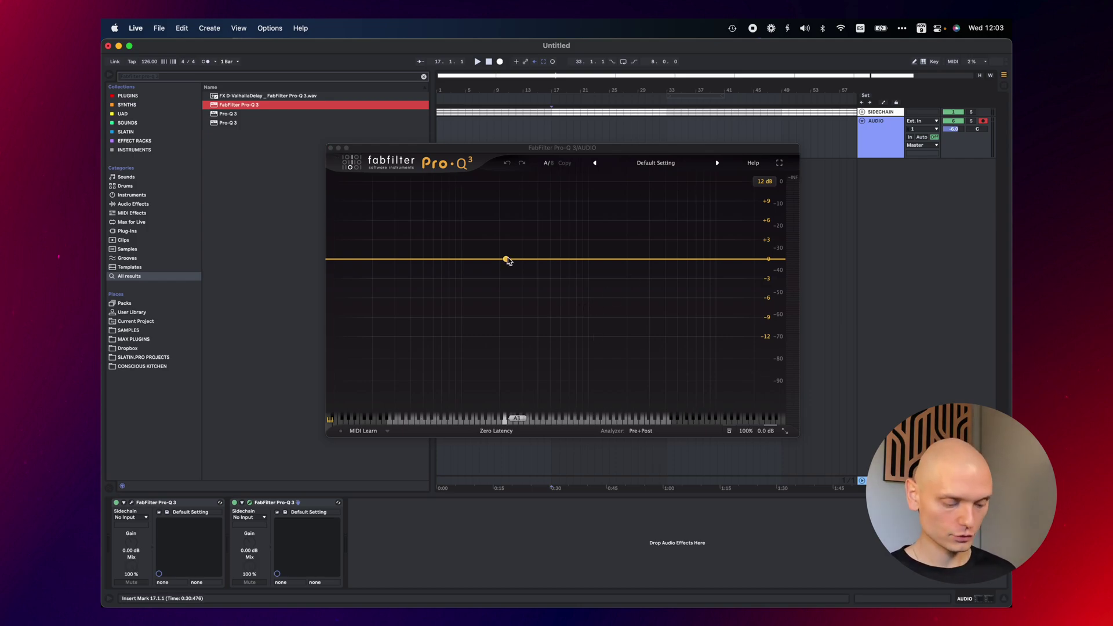
key("alt+super+w")
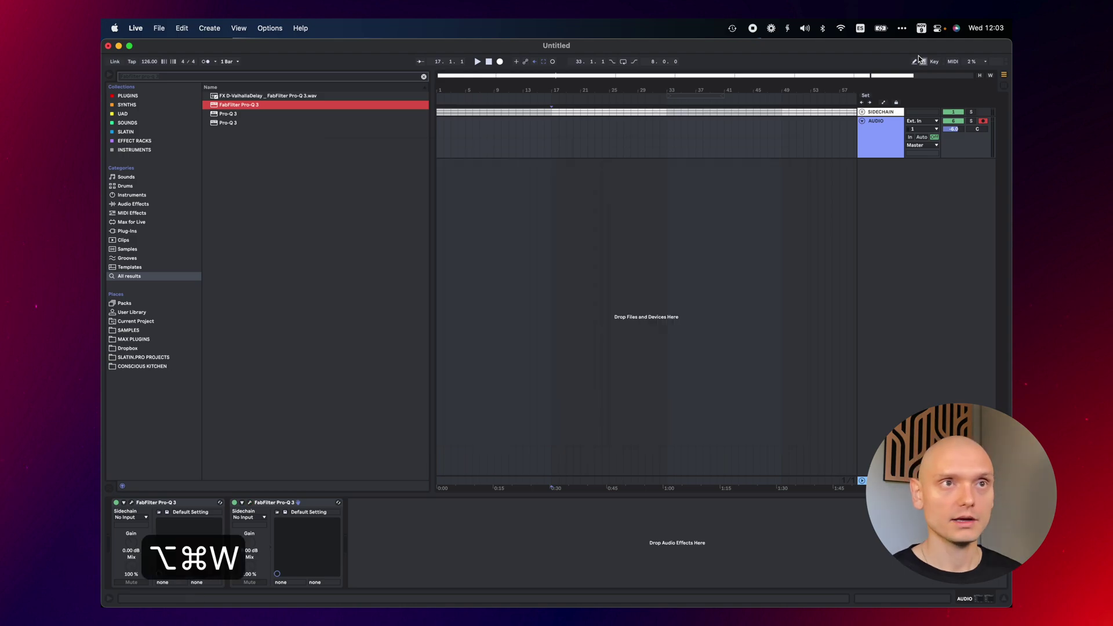
left_click(787, 28)
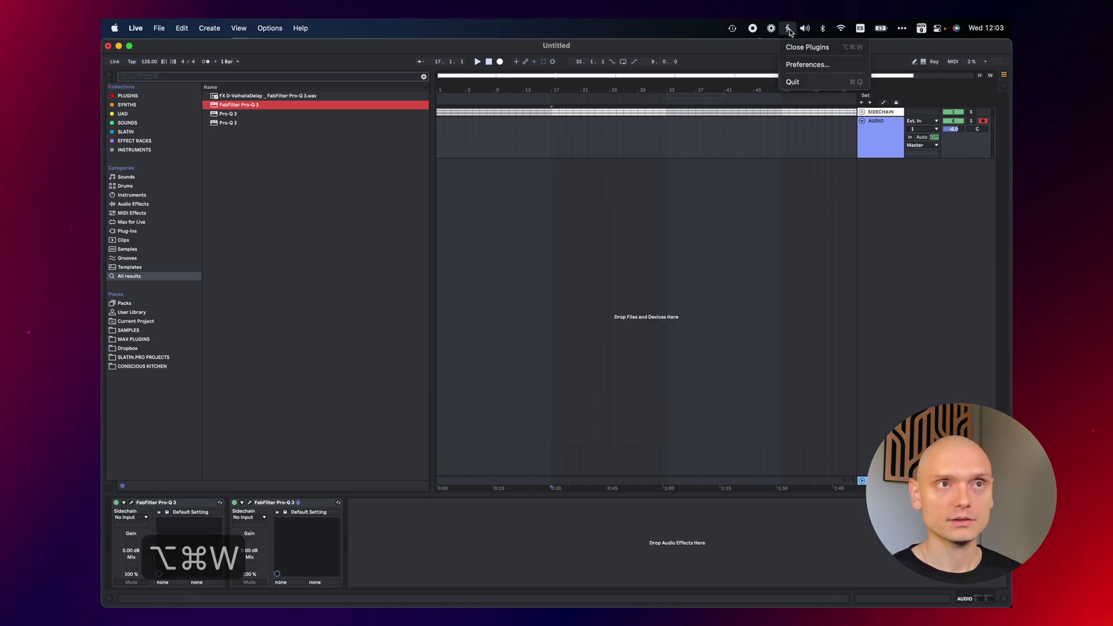
left_click(805, 65)
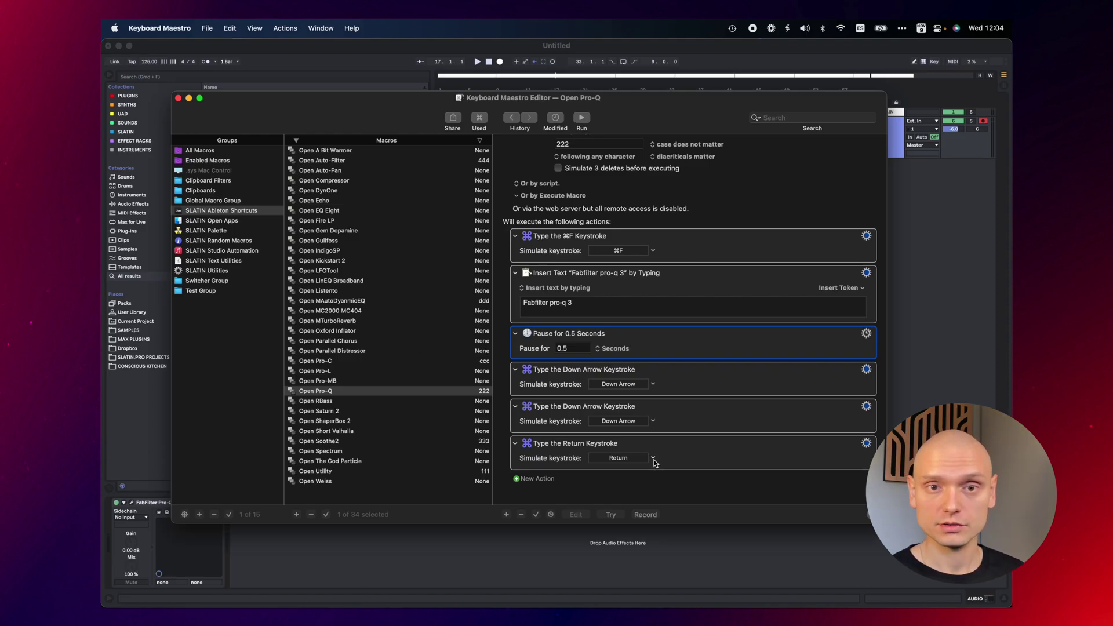
- Run the Open Utility macro via its 111 trigger in Live to add Utility, then clear the search
left_click(335, 471)
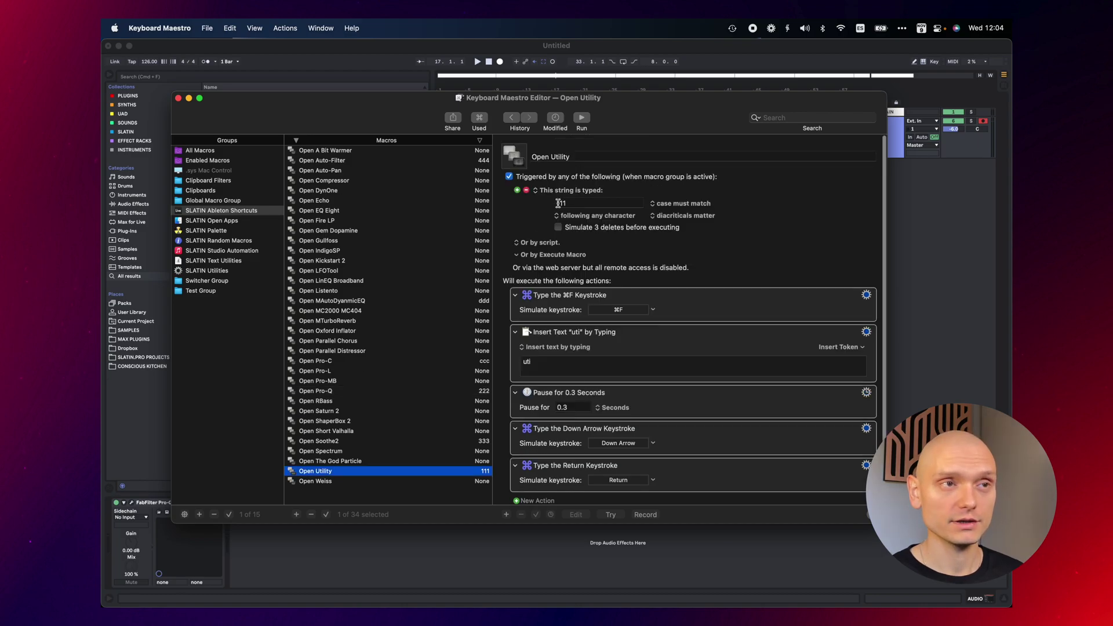
scroll(811, 232, "down", 1)
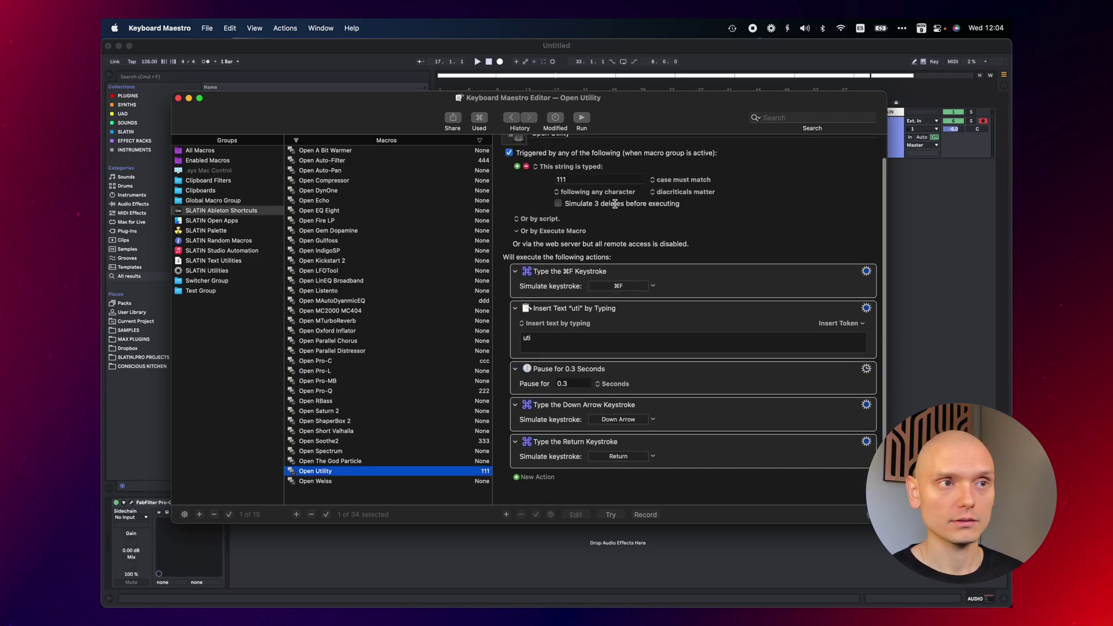
left_click(936, 243)
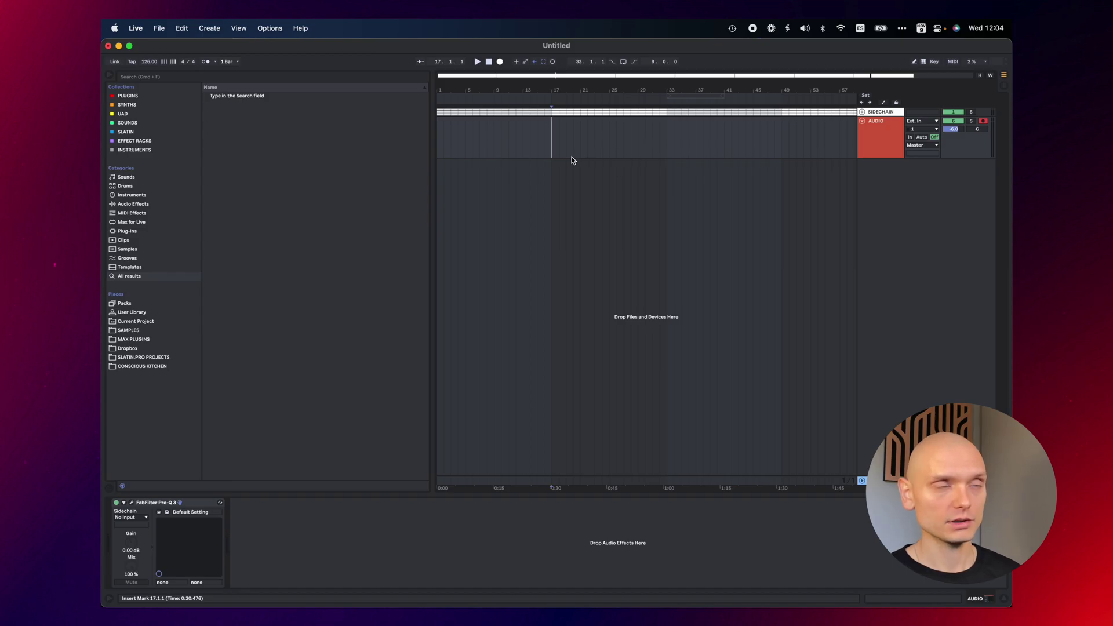
key("1")
key("1")
key("1")
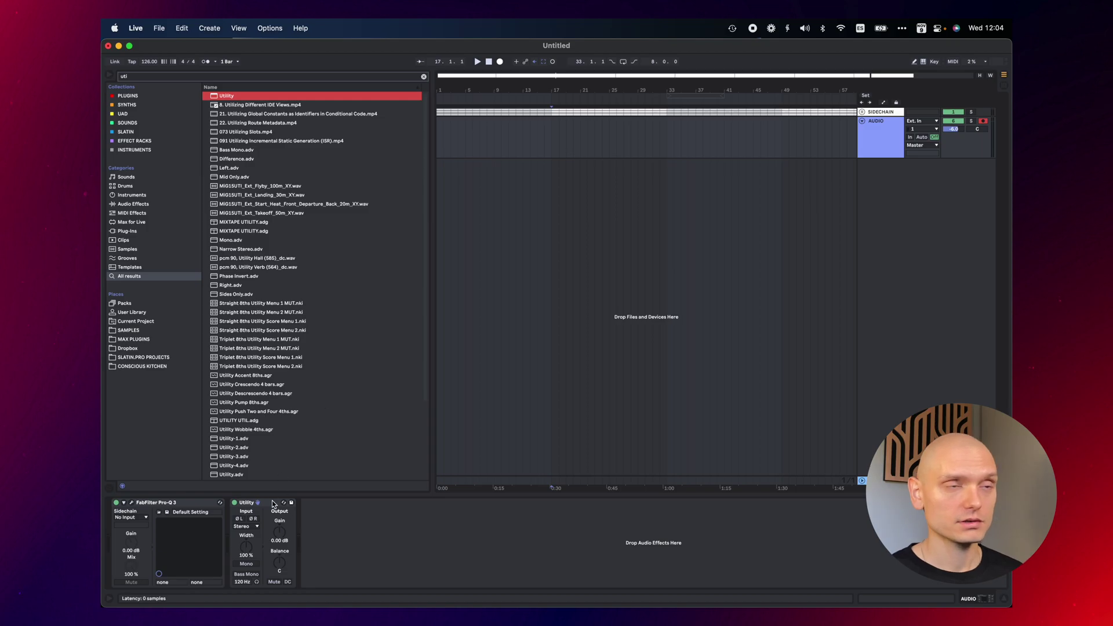
left_click(423, 77)
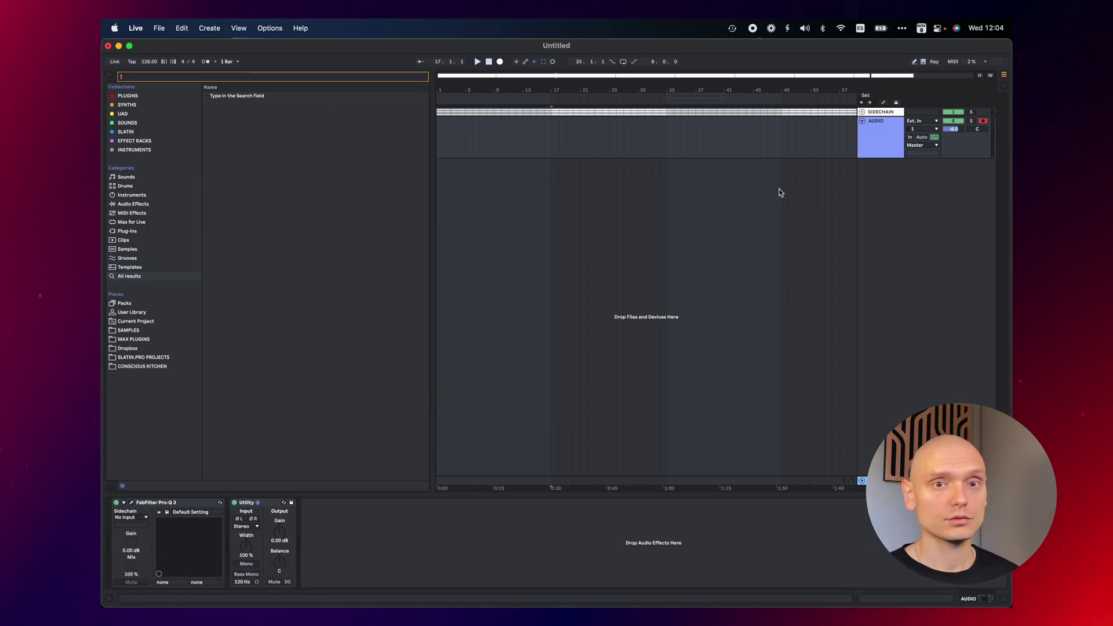
- Launch Stream Deck and add a new profile named 'Ableton Tutorial'
key("alt+space")
type("stre")
key("Return")
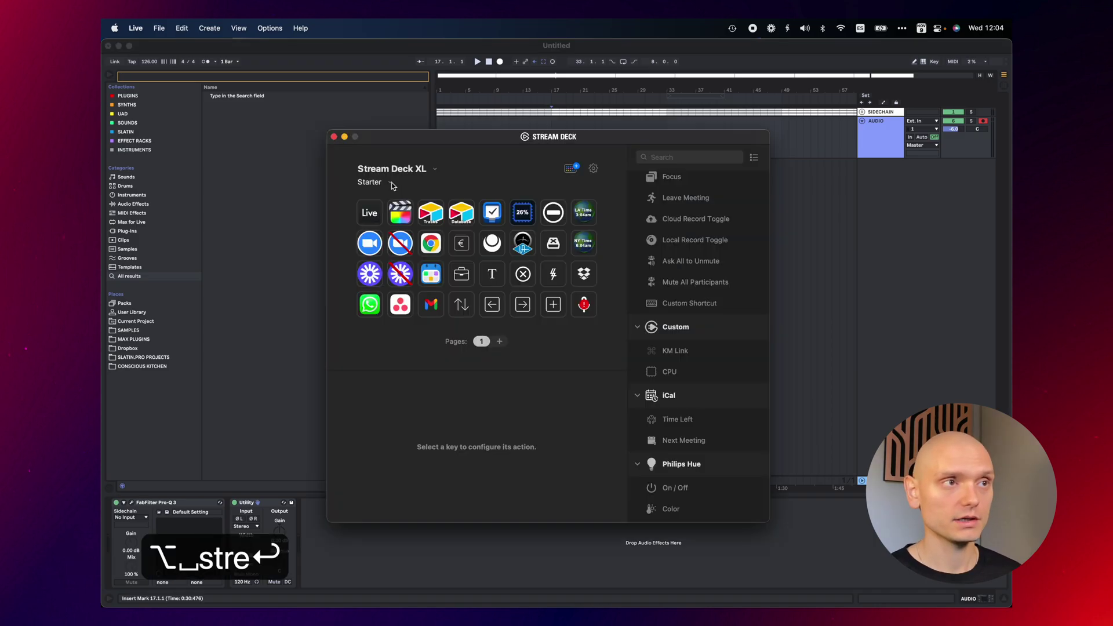
left_click(385, 182)
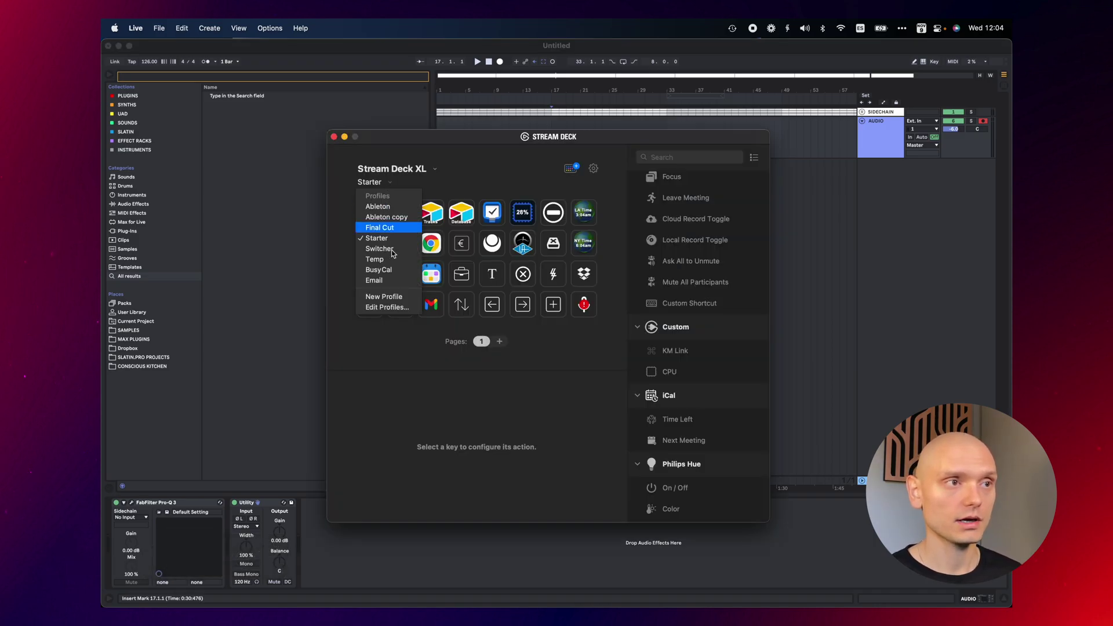
left_click(387, 294)
type("Ableton ")
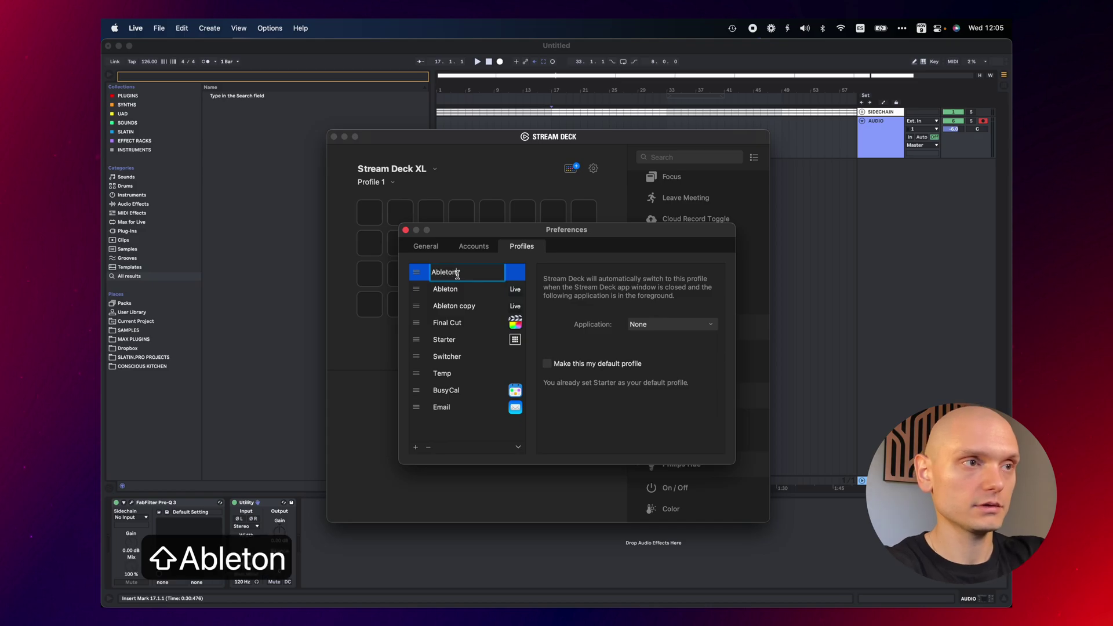
type("Tutorial")
key("Return")
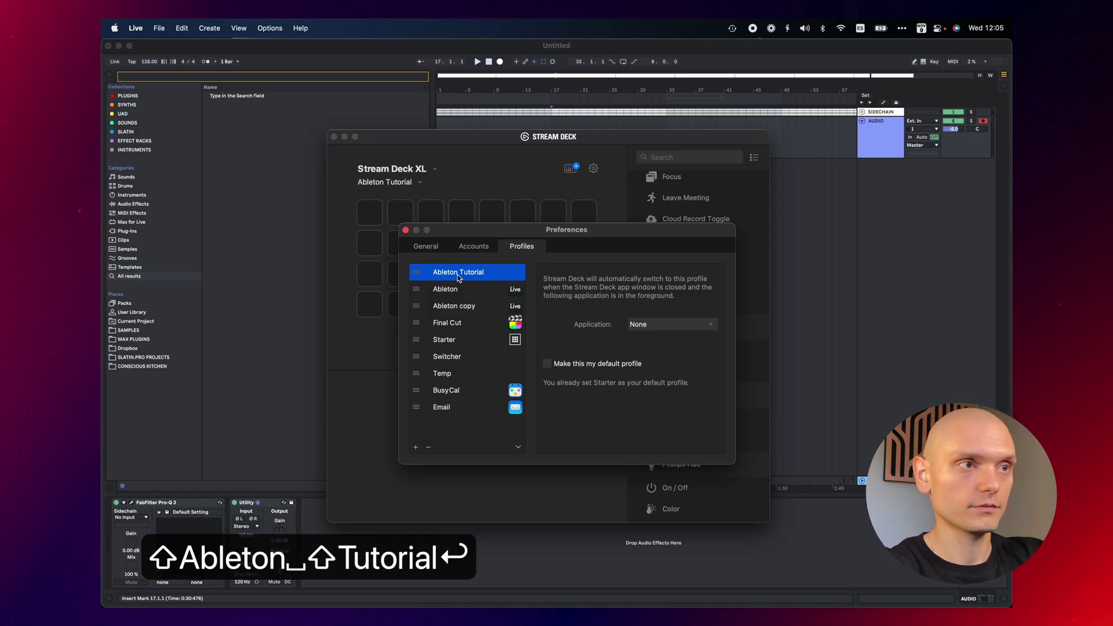
- Link the Ableton Tutorial profile to Ableton Live 11 Suite and delete the leftover key action
left_click(655, 322)
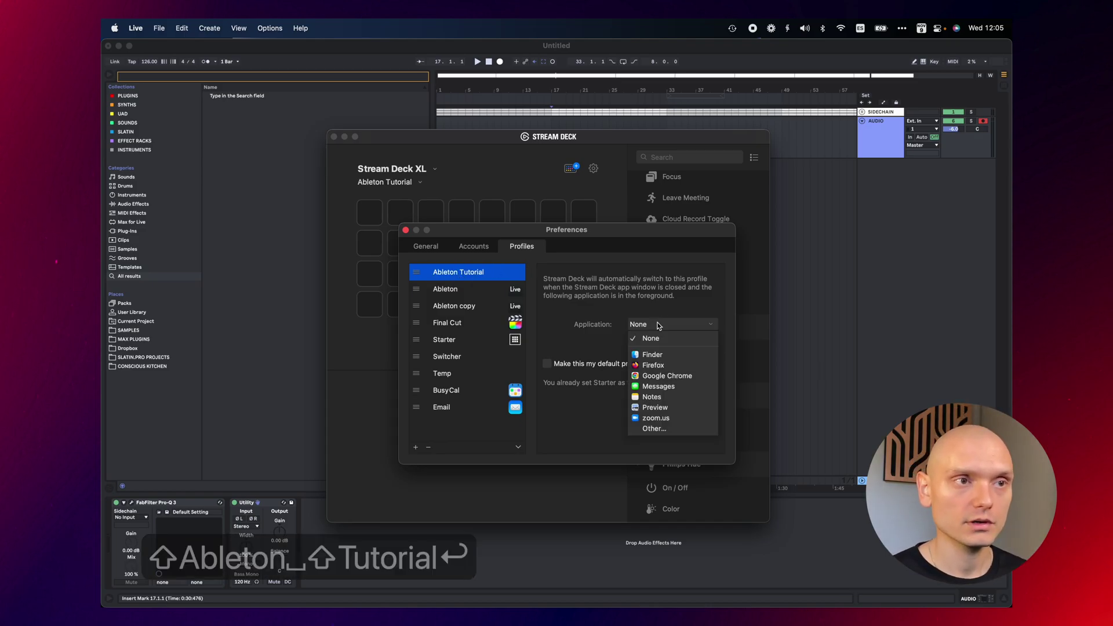
key("Return")
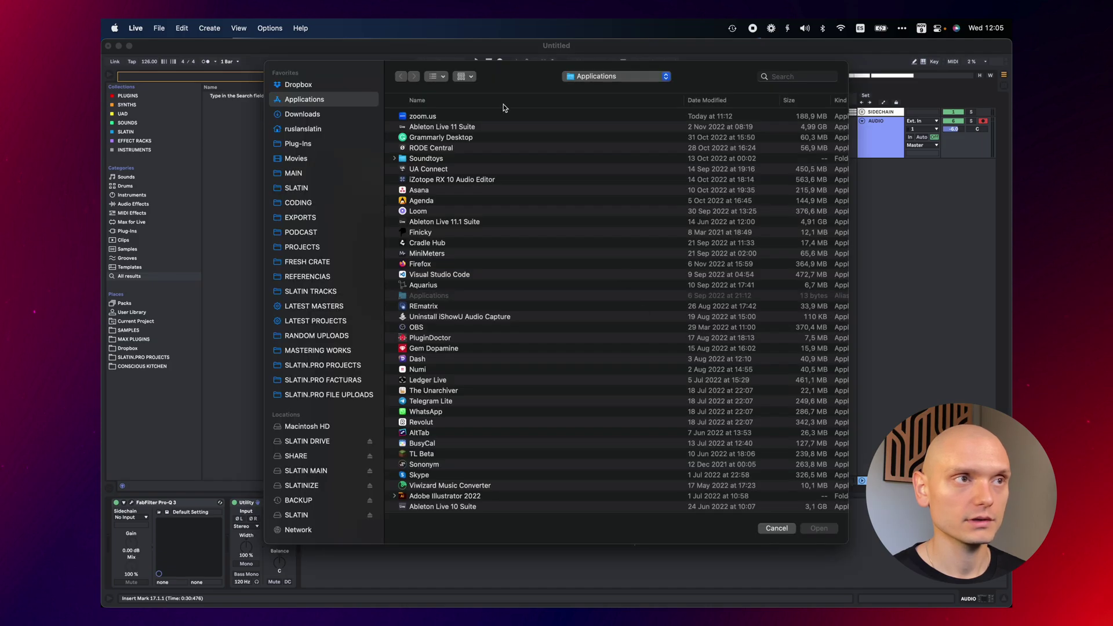
left_click(467, 127)
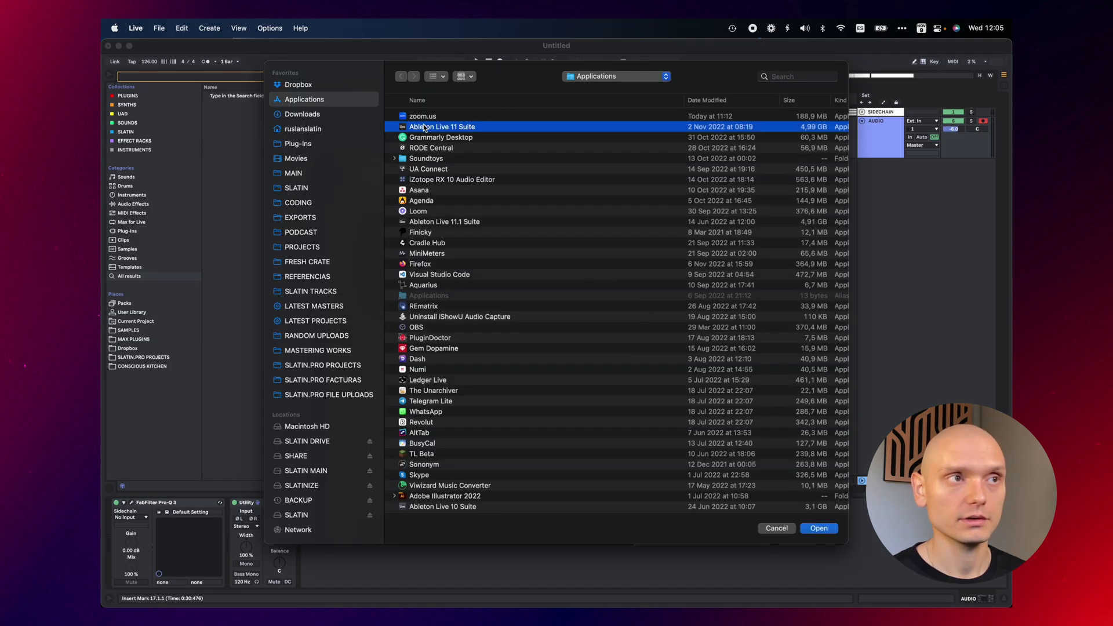
left_click(820, 529)
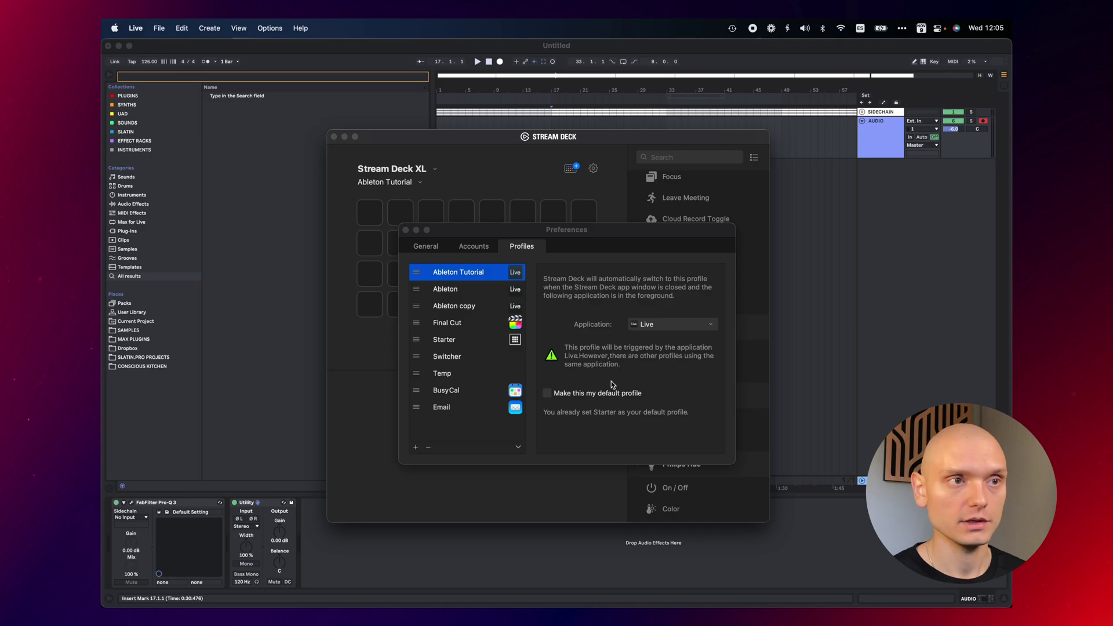
key("BackSpace")
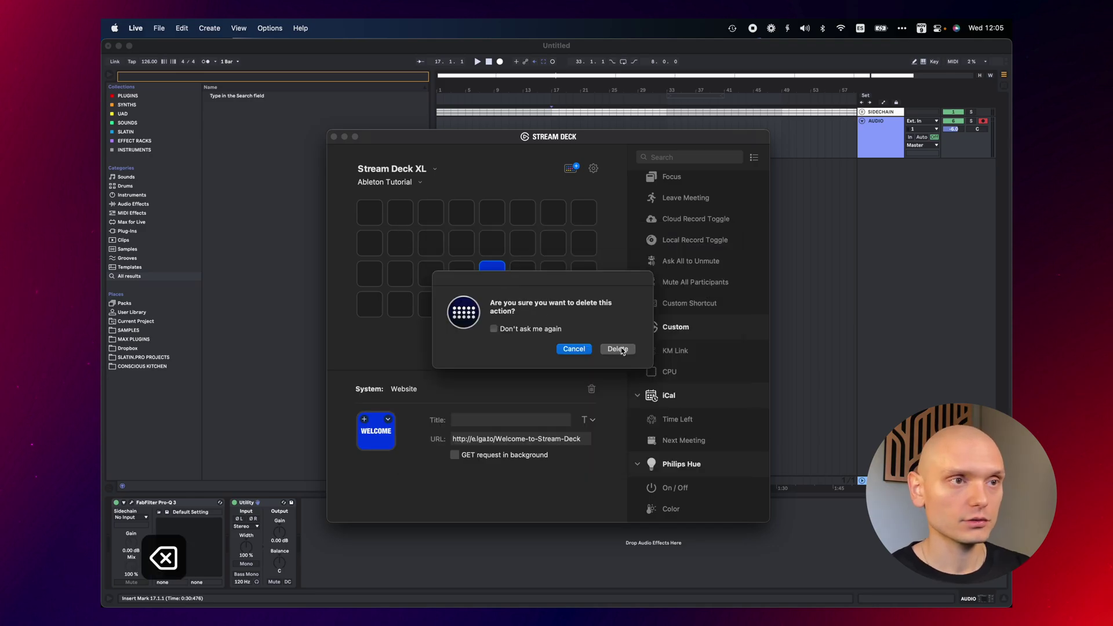
left_click(620, 349)
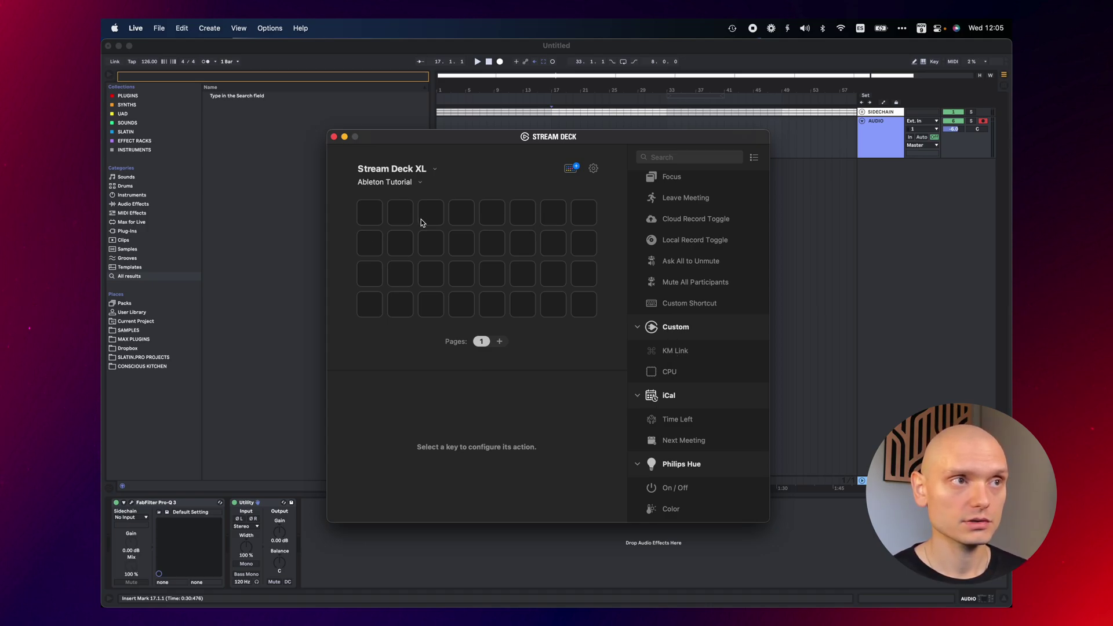
- Place a KM Link action on the top-left key, removing a misplaced one
left_click_drag(674, 354, 779, 362)
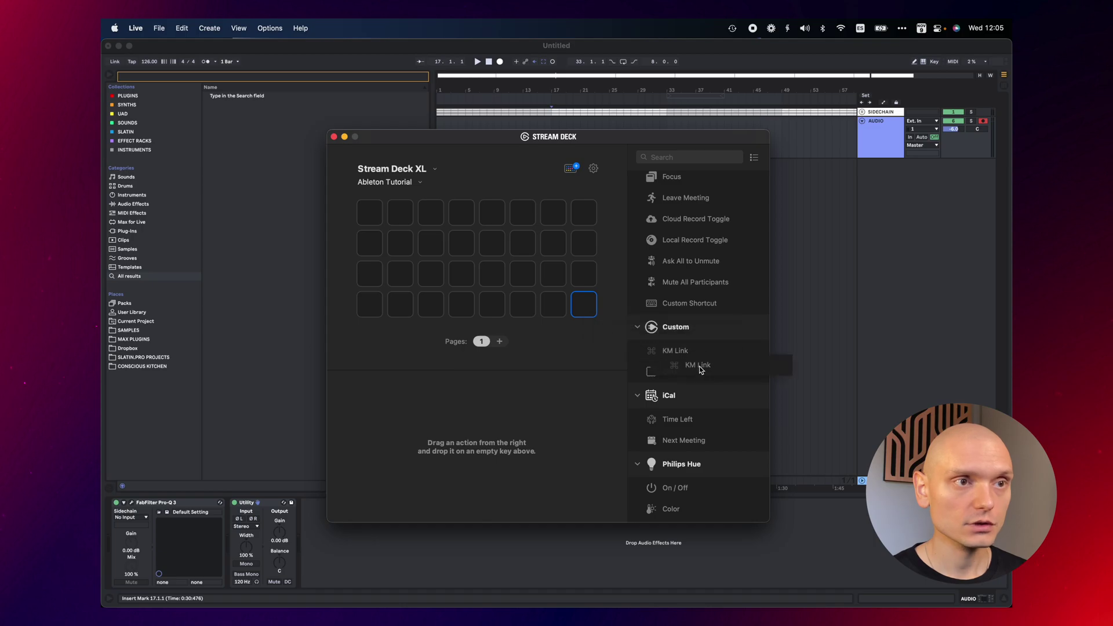
key("BackSpace")
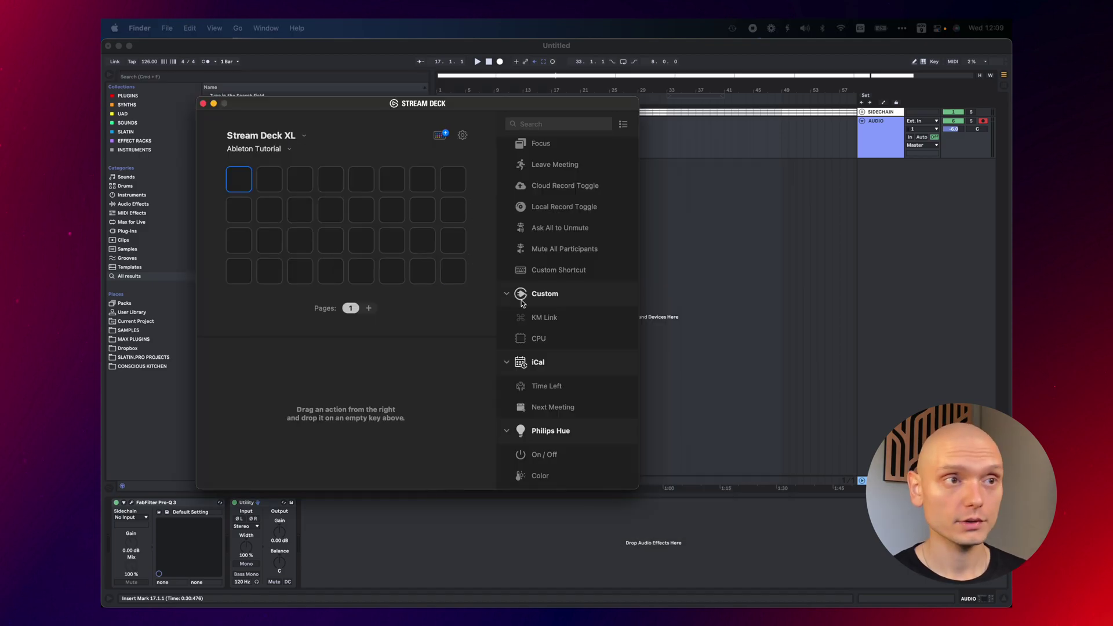
left_click_drag(545, 318, 245, 184)
- Set the KM Link macro to Open Auto-Pan and verify it in Keyboard Maestro
left_click(369, 404)
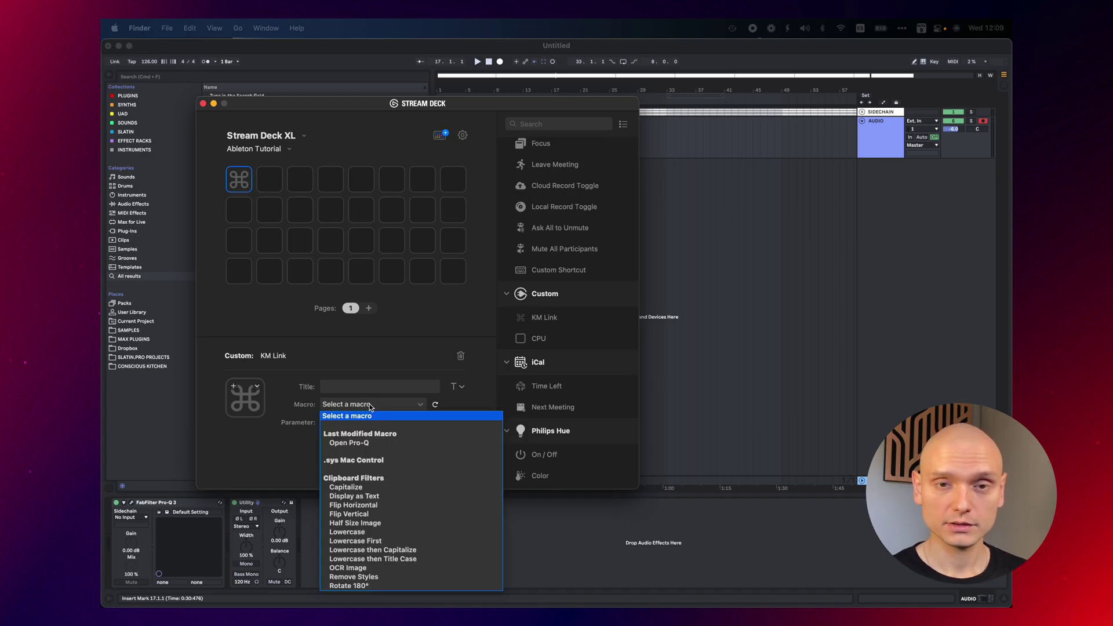
scroll(394, 458, "down", 10)
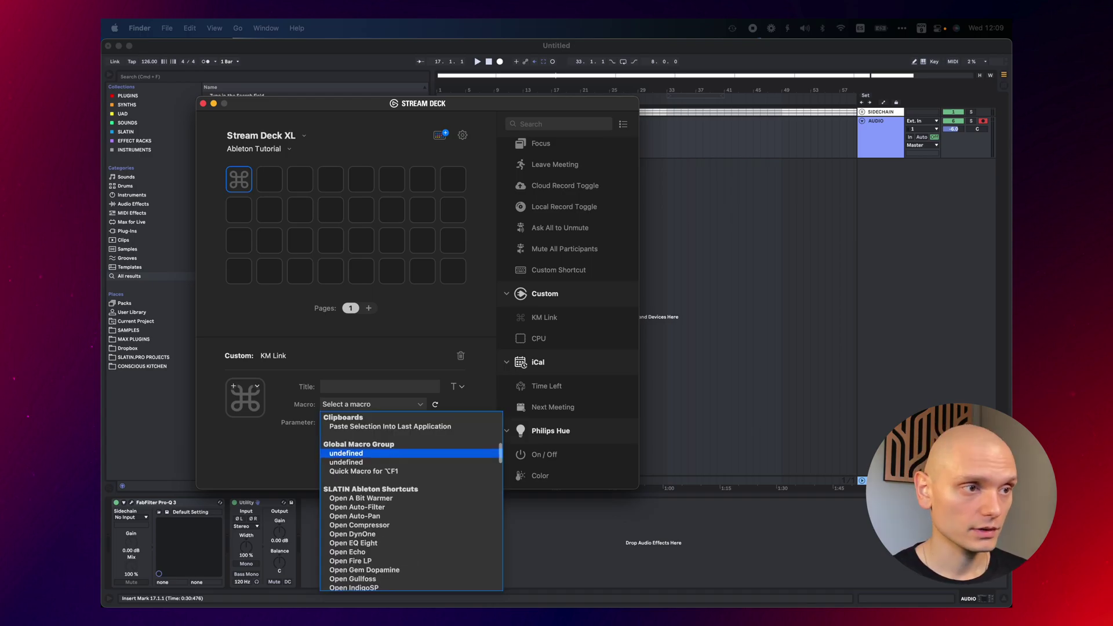
scroll(397, 461, "down", 2)
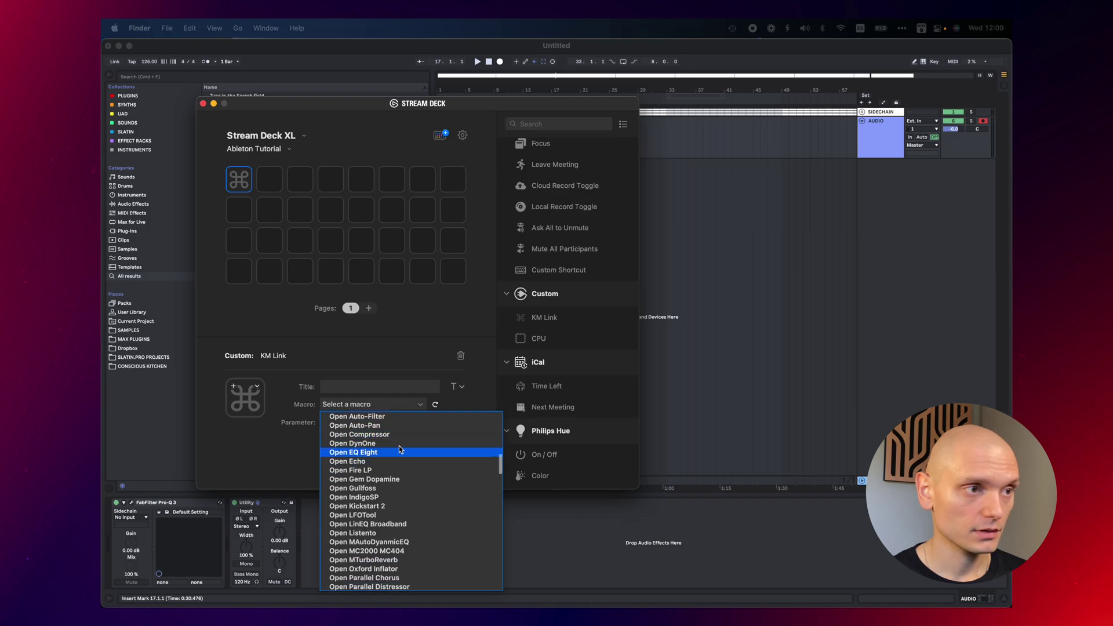
scroll(385, 452, "up", 3)
left_click(380, 448)
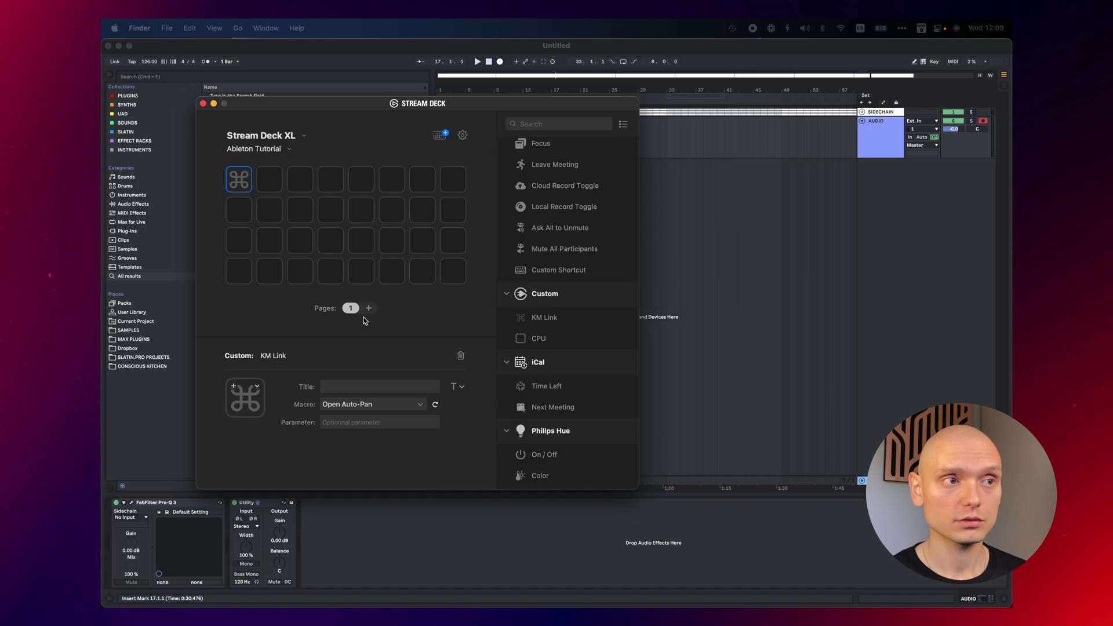
left_click(854, 597)
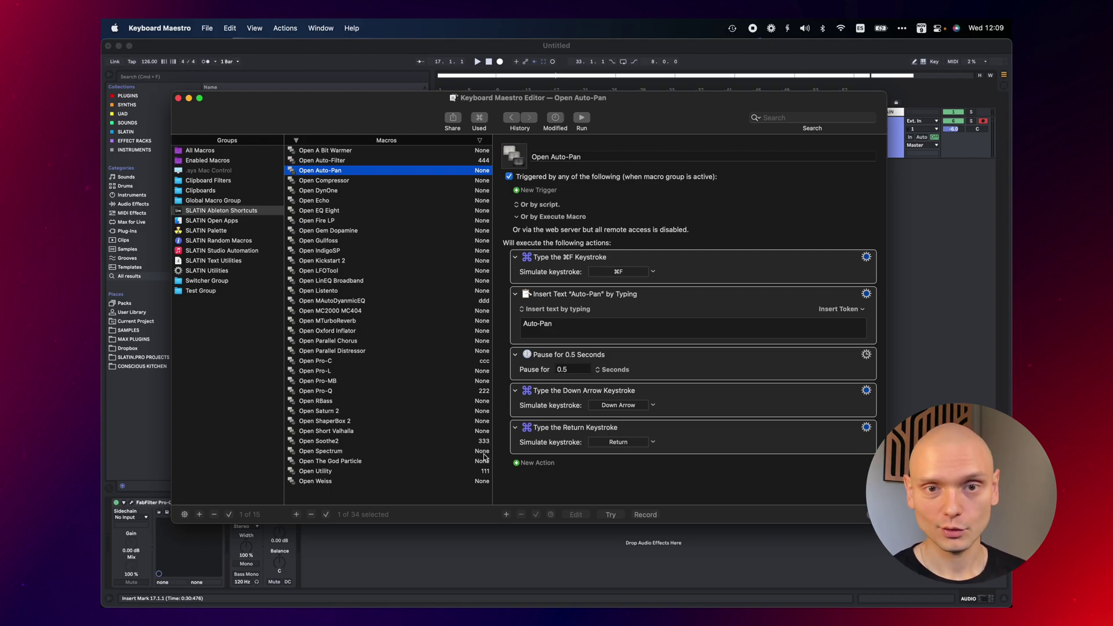
left_click(188, 98)
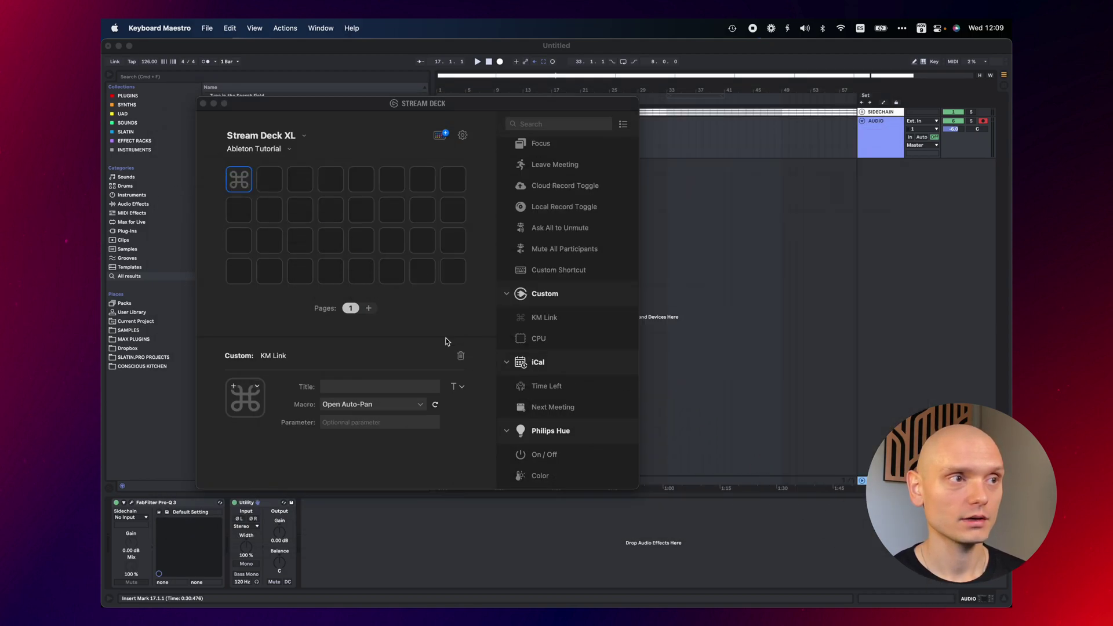
- Title the first key 'Auto-Pan' in 13 pt, aligned to the bottom of the key
left_click(374, 382)
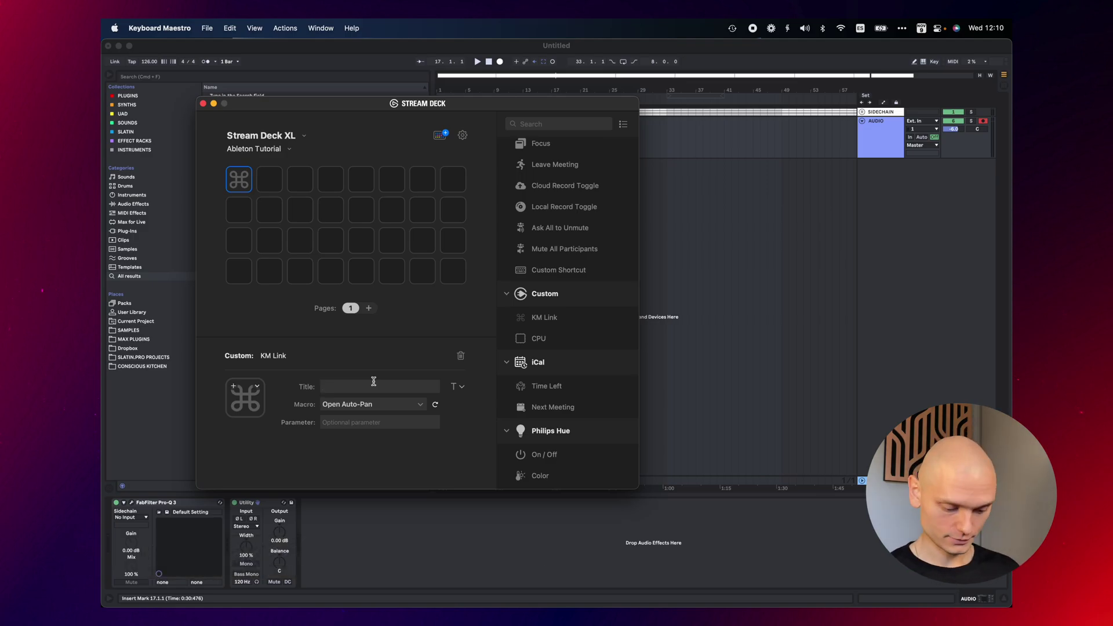
type("A")
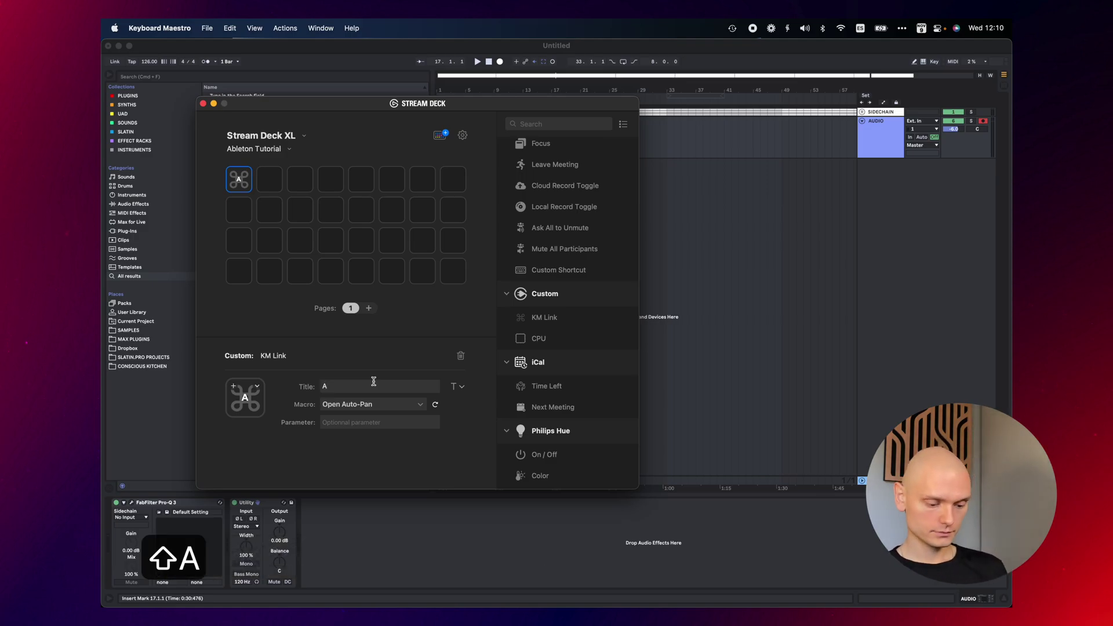
type("uto-Pan")
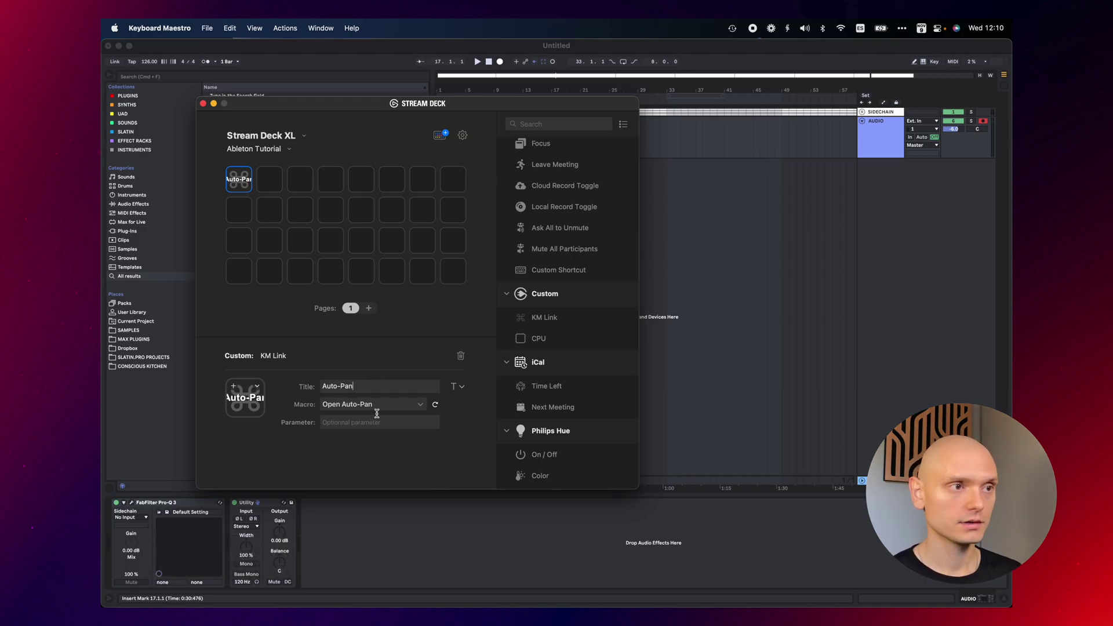
left_click(457, 386)
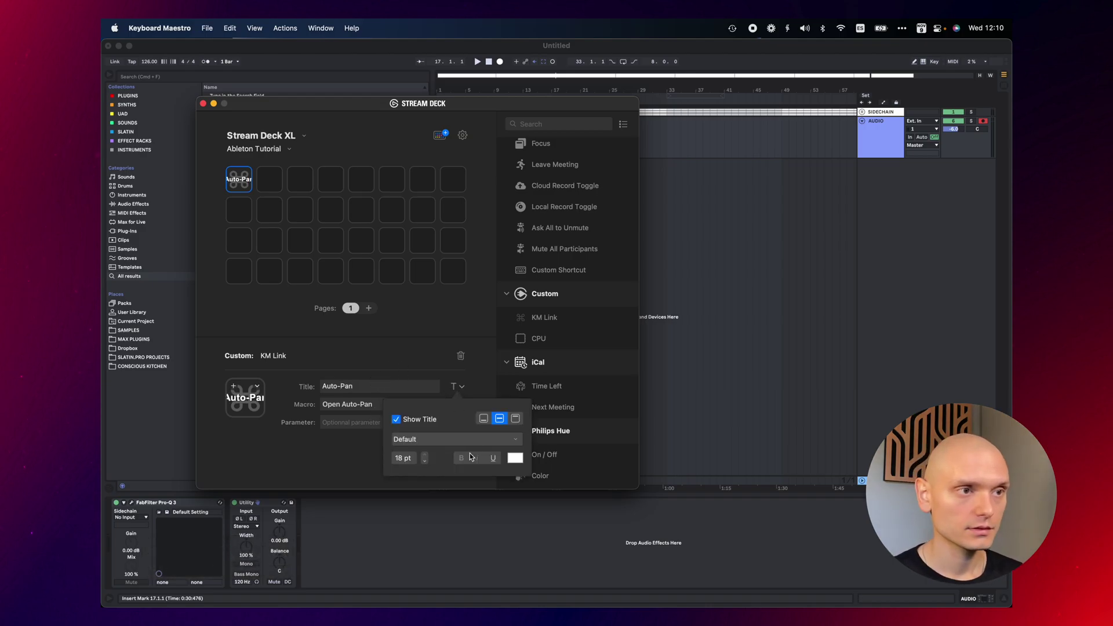
left_click(425, 461)
left_click(425, 461)
left_click(424, 461)
left_click(424, 461)
left_click(424, 461)
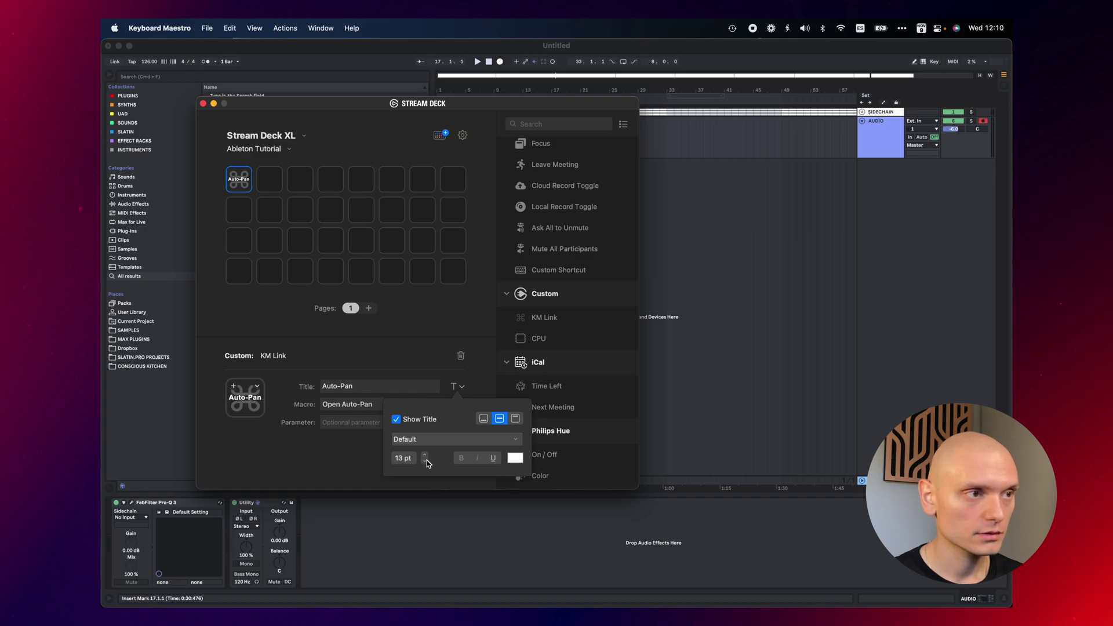
left_click(484, 418)
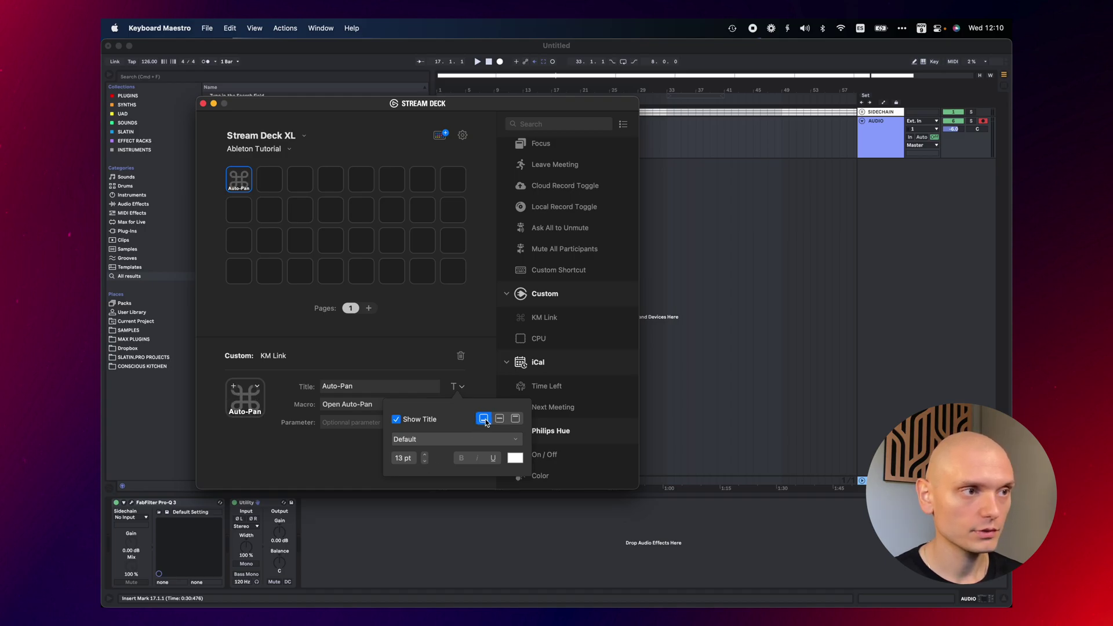
left_click(274, 315)
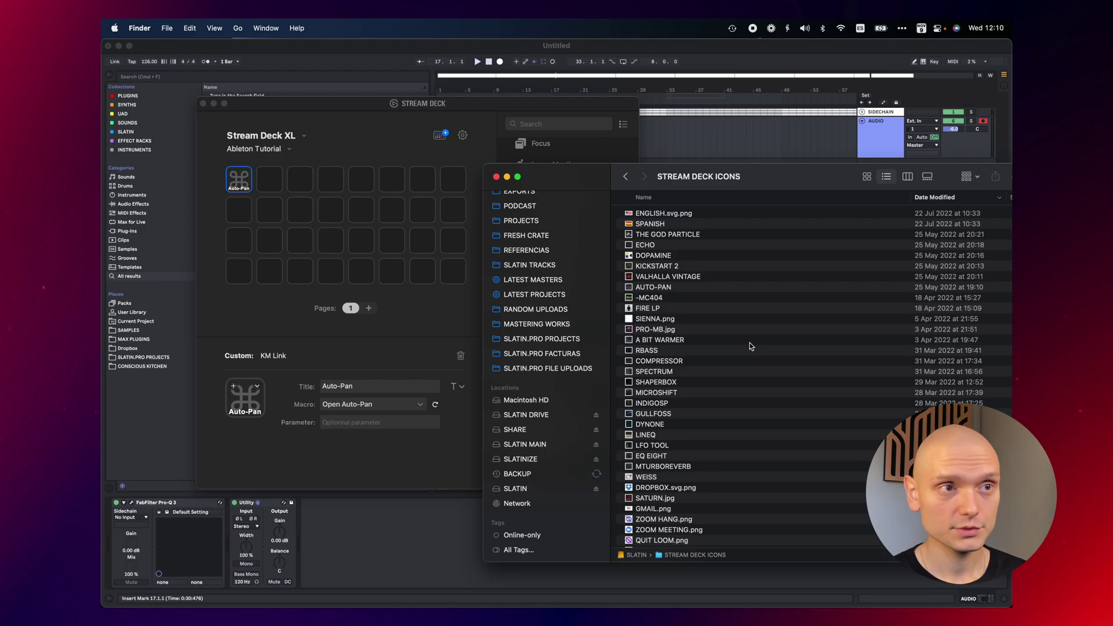
- Preview the AUTO-PAN image and make it the Auto-Pan key's icon
left_click(655, 288)
key("space")
key("space")
left_click_drag(653, 287, 255, 404)
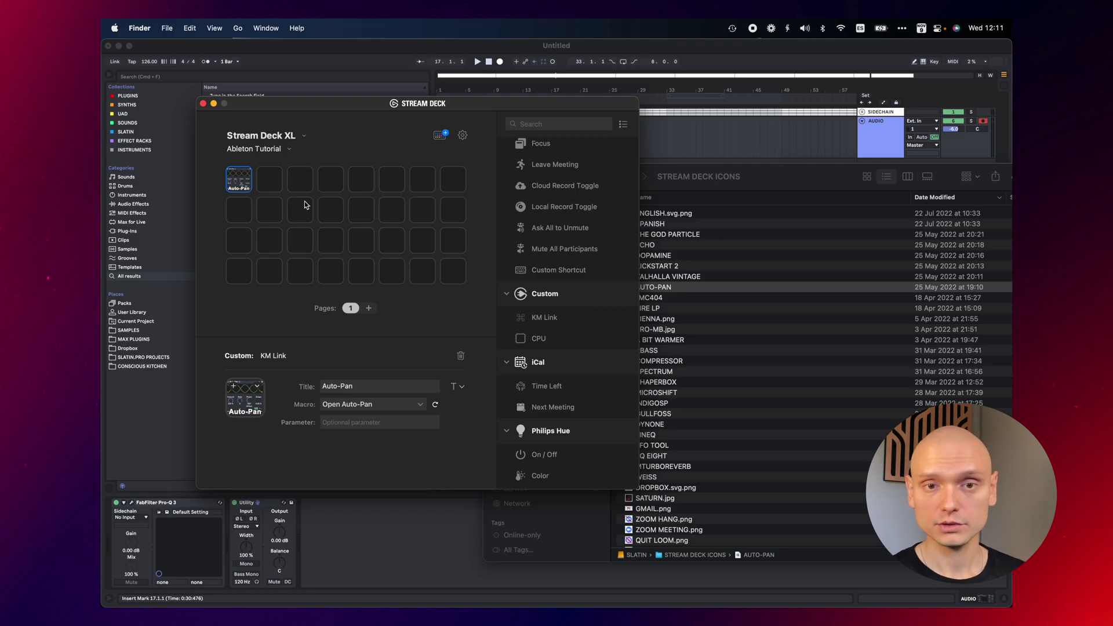
- Copy the Auto-Pan key and paste it into the empty second slot
right_click(246, 184)
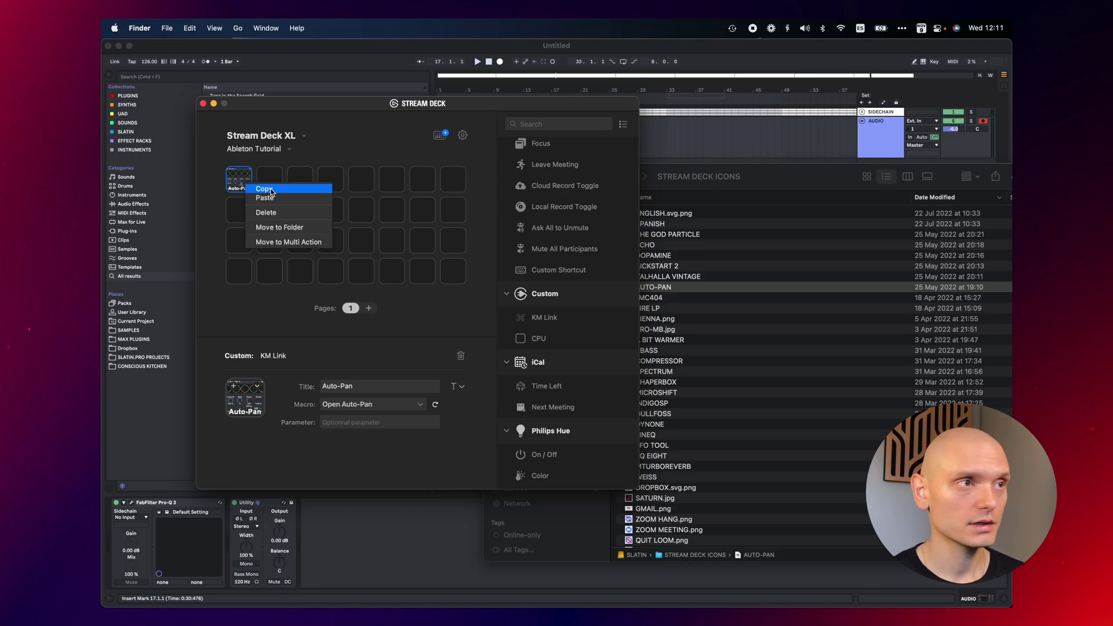
left_click(271, 185)
right_click(272, 181)
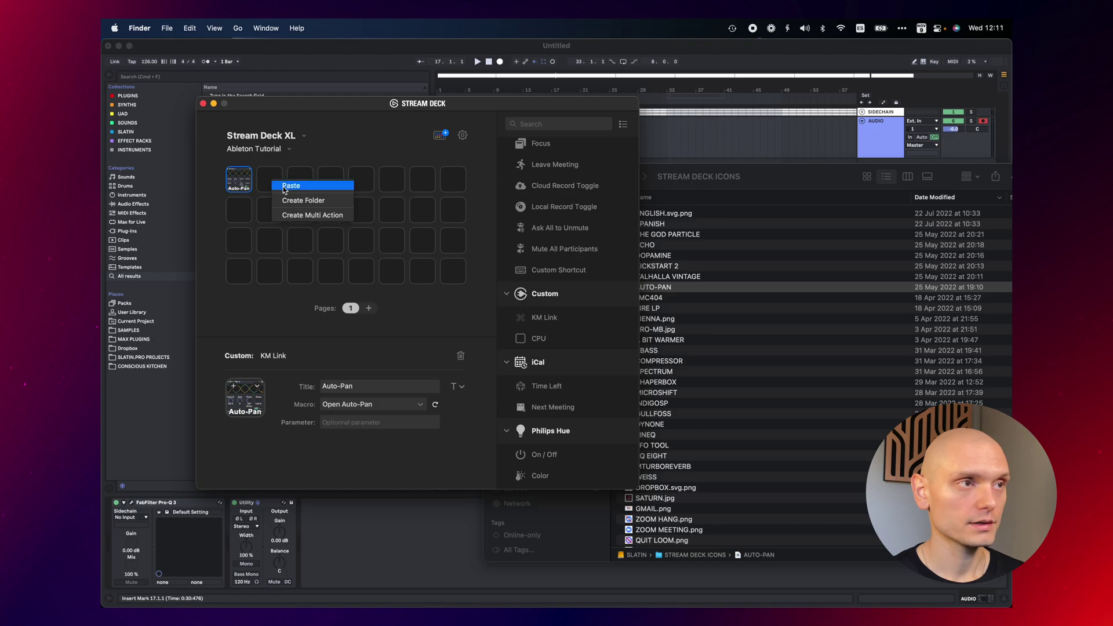
left_click(283, 187)
- Make the copy run Open Compressor, title it 'Compressor', and give it the COMPRESSOR icon
left_click(272, 184)
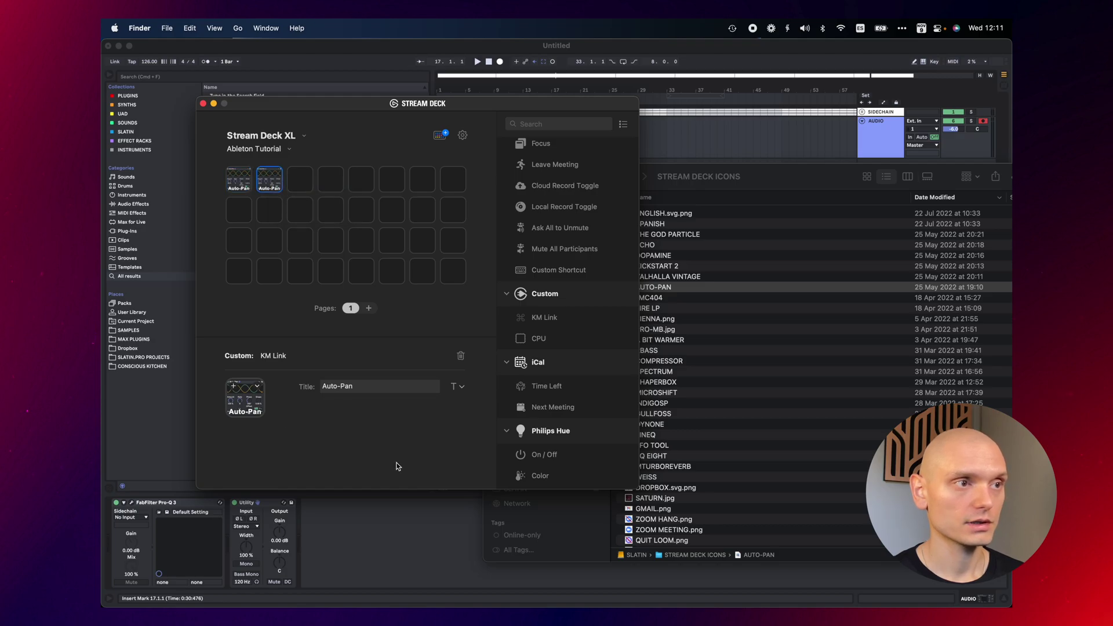
triple_click(365, 387)
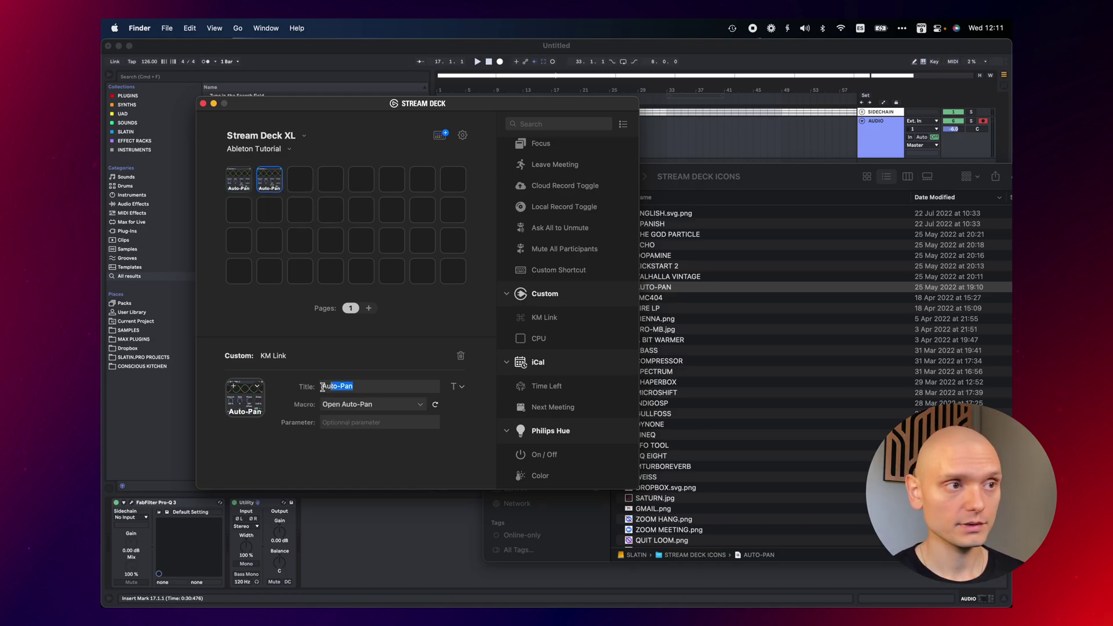
left_click(420, 405)
scroll(394, 463, "down", 5)
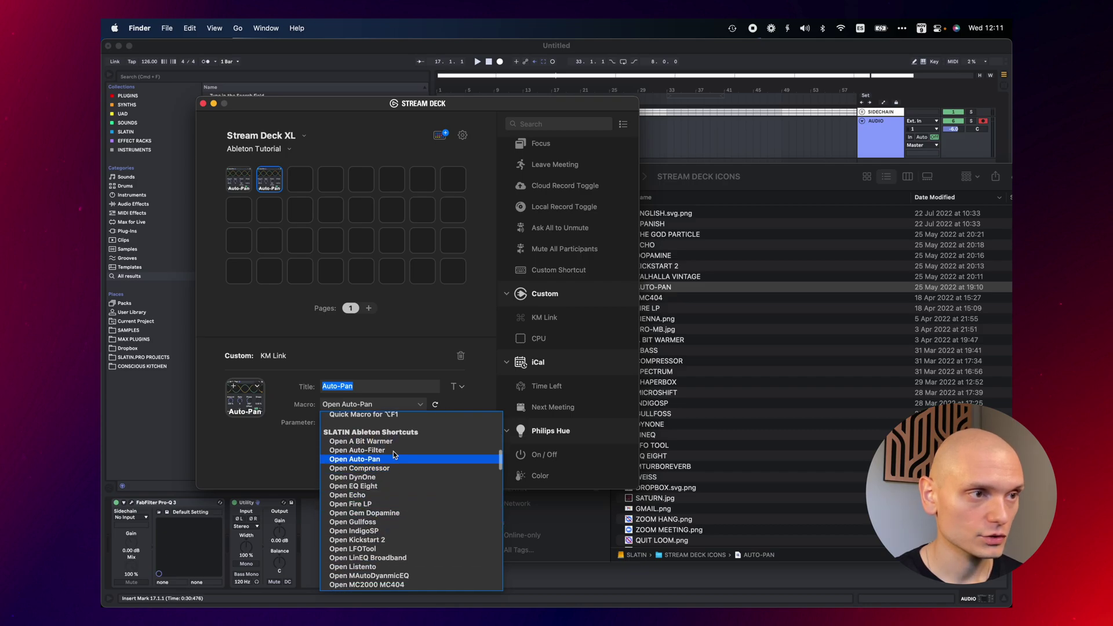
left_click(384, 469)
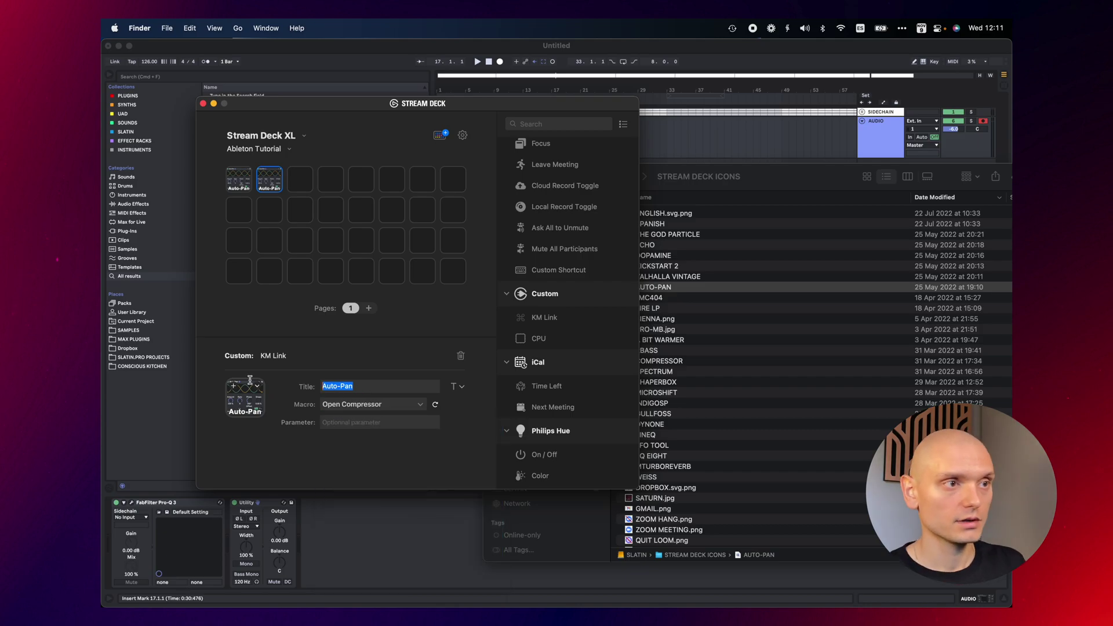
type("Compressor")
left_click(687, 289)
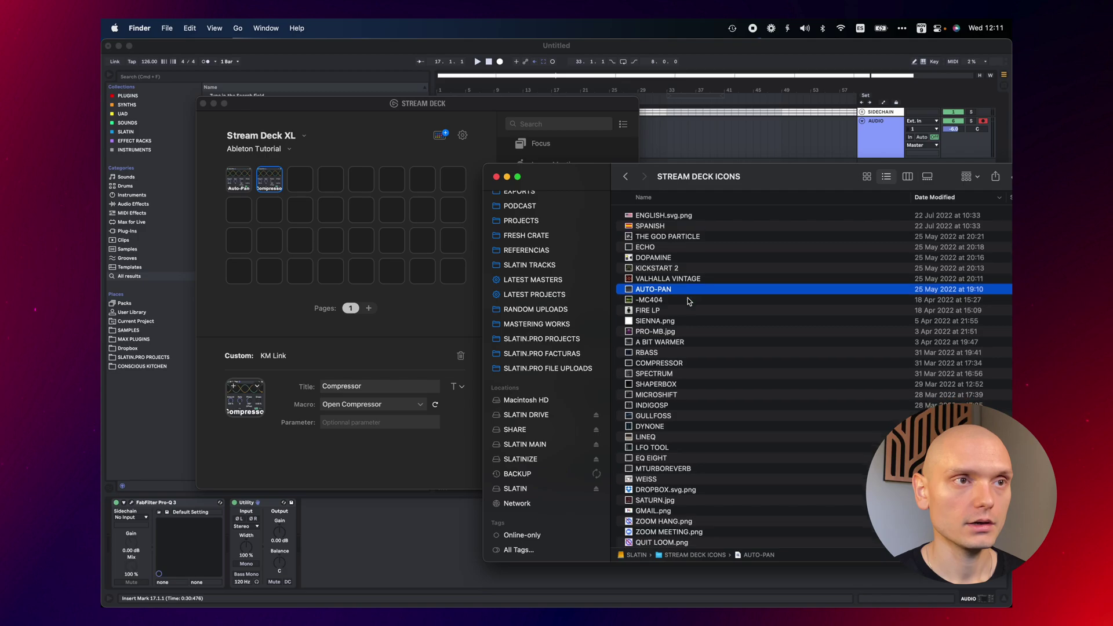
left_click_drag(683, 364, 244, 399)
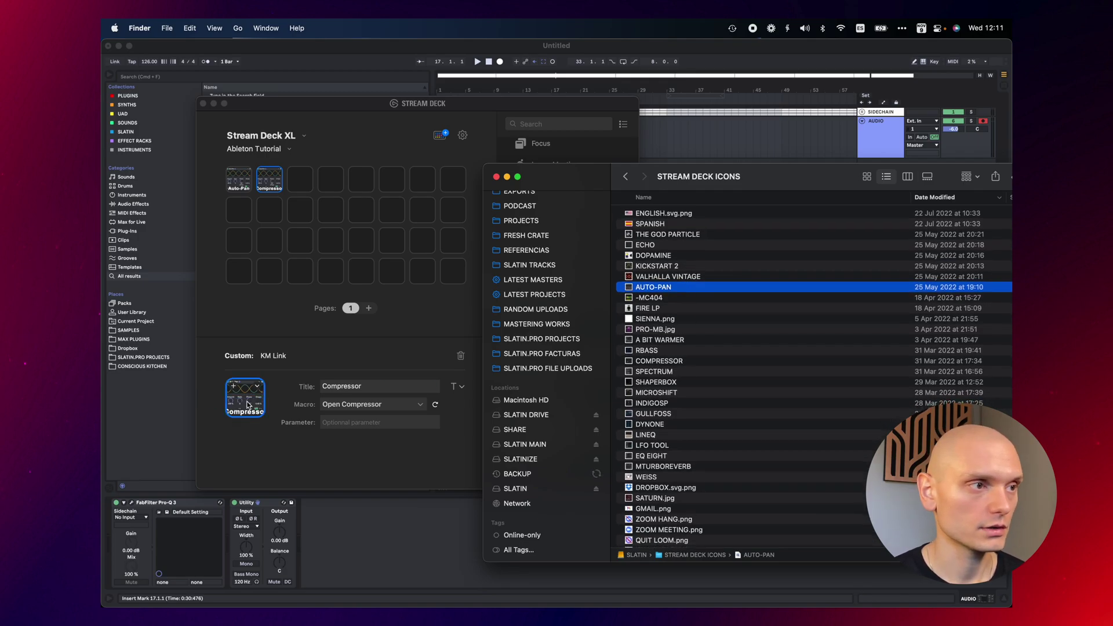
left_click(265, 436)
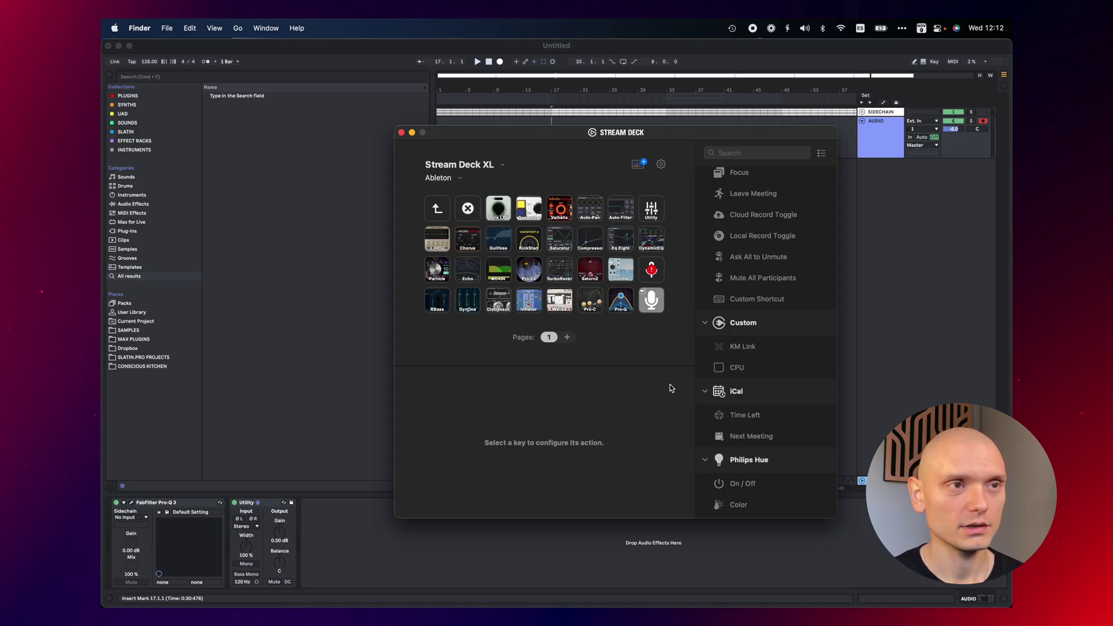
- Inspect the Zoom Mute Toggle and Google Meet Mic Toggle keys' settings in the Ableton profile
left_click(654, 300)
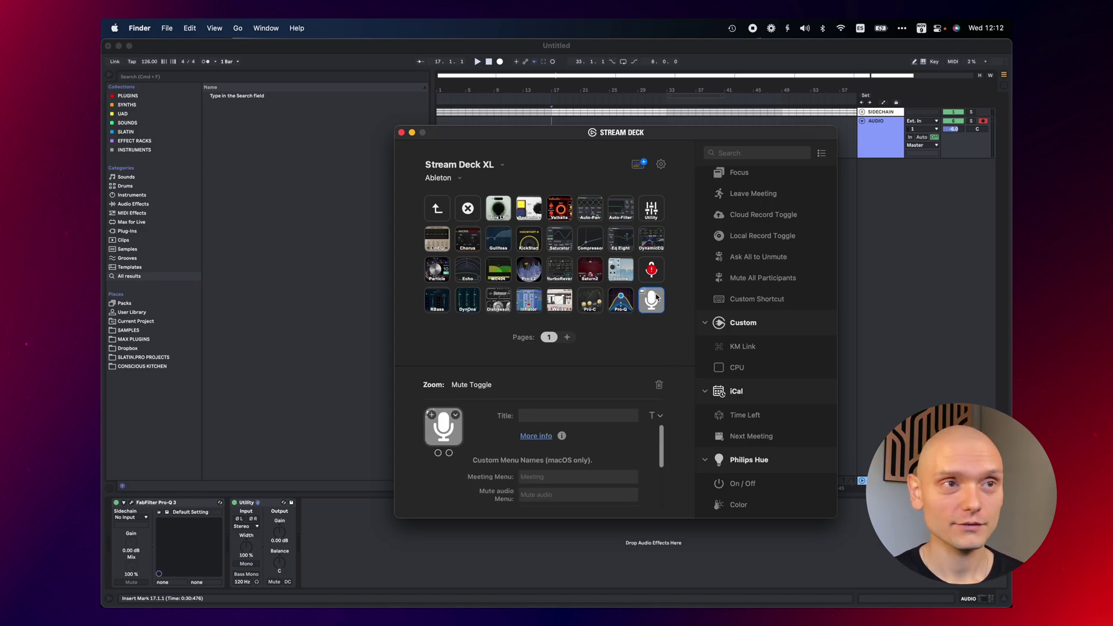
left_click(658, 279)
left_click(653, 306)
left_click(659, 272)
left_click(652, 313)
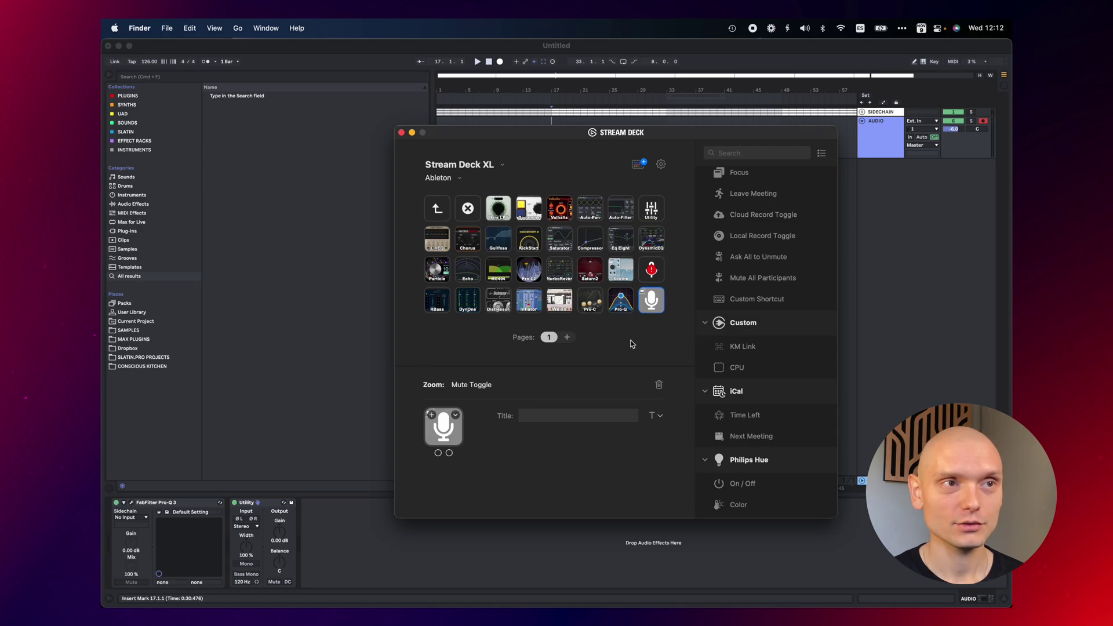
left_click(632, 343)
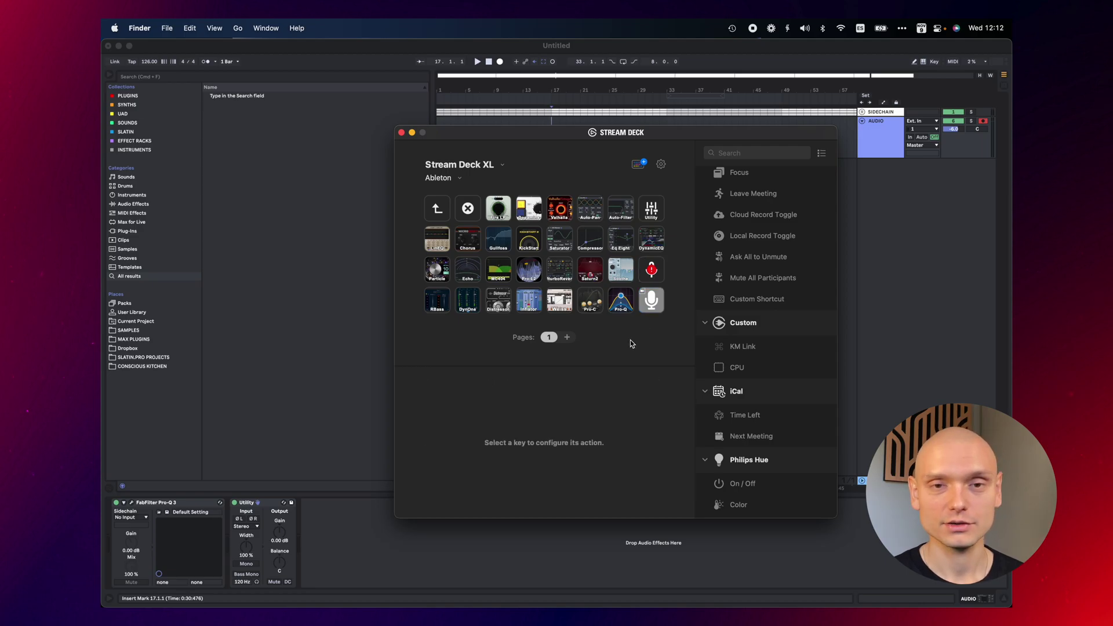
left_click(653, 308)
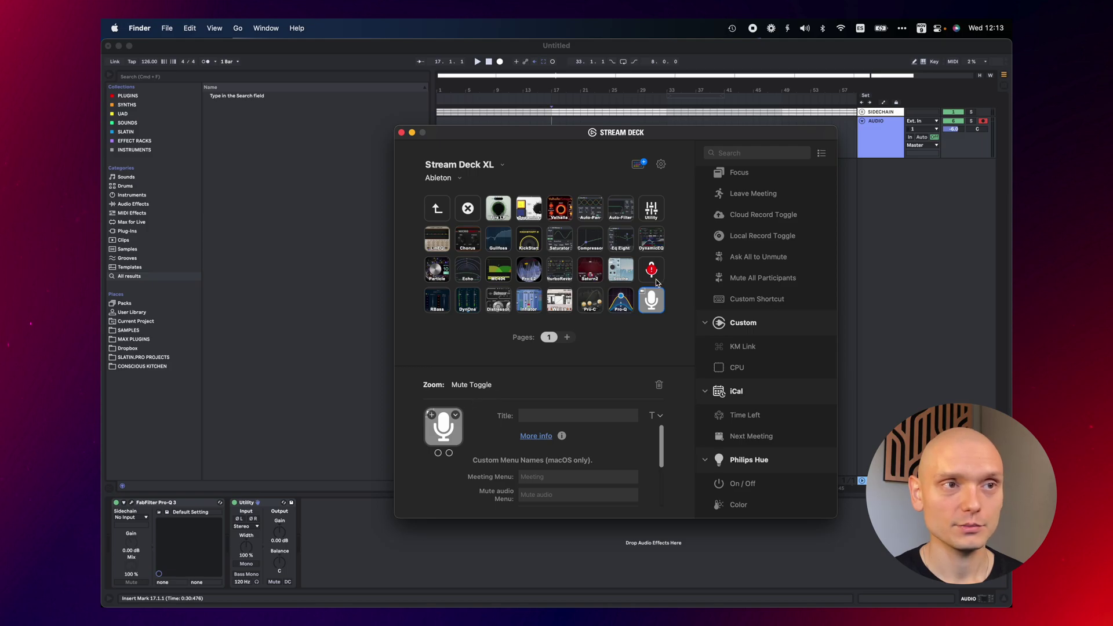
left_click(652, 273)
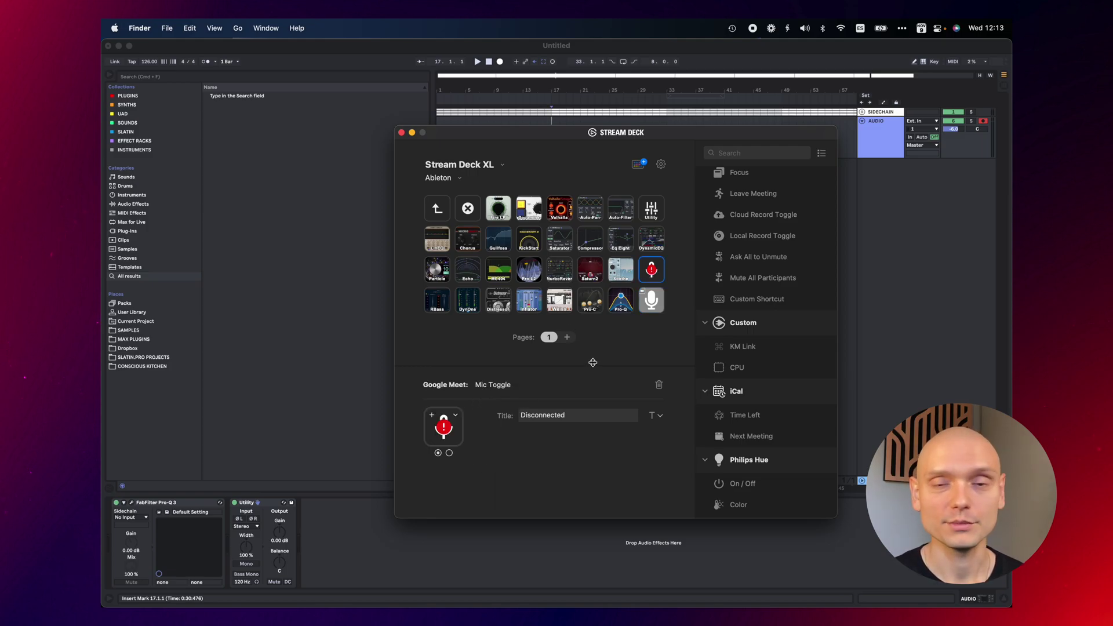
left_click(618, 349)
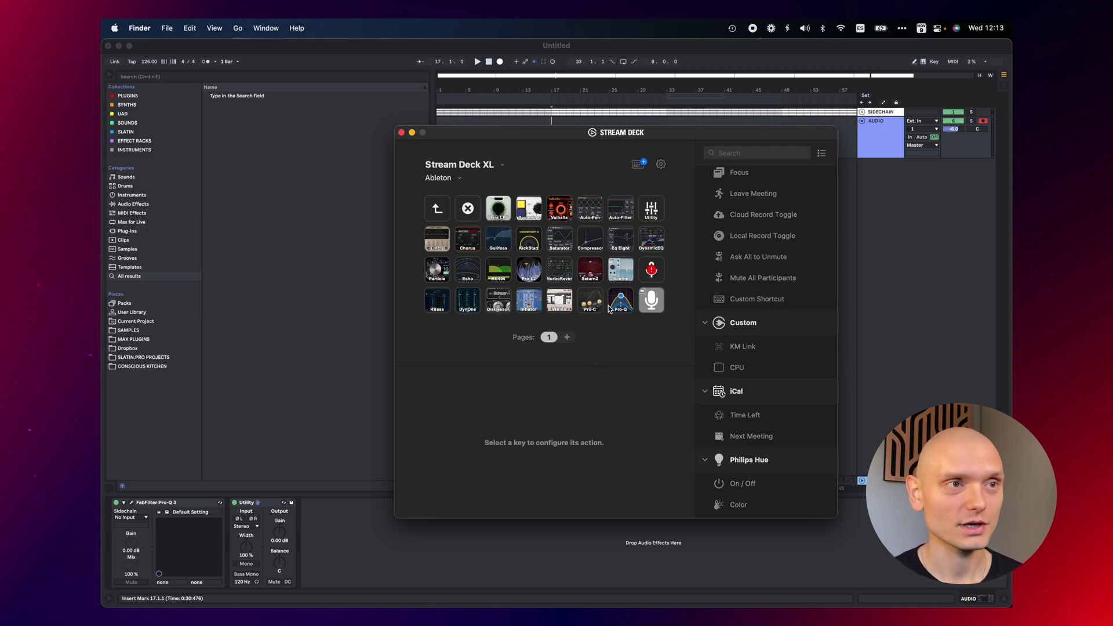